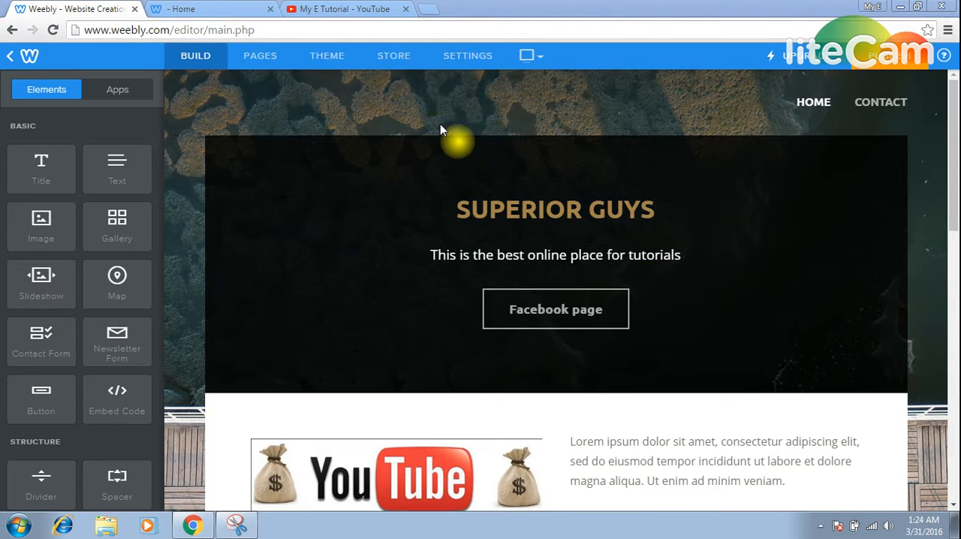
# Add a store page named "Video stuff" to the site, save it and make it a subpage of Home.
pyautogui.click(394, 59)
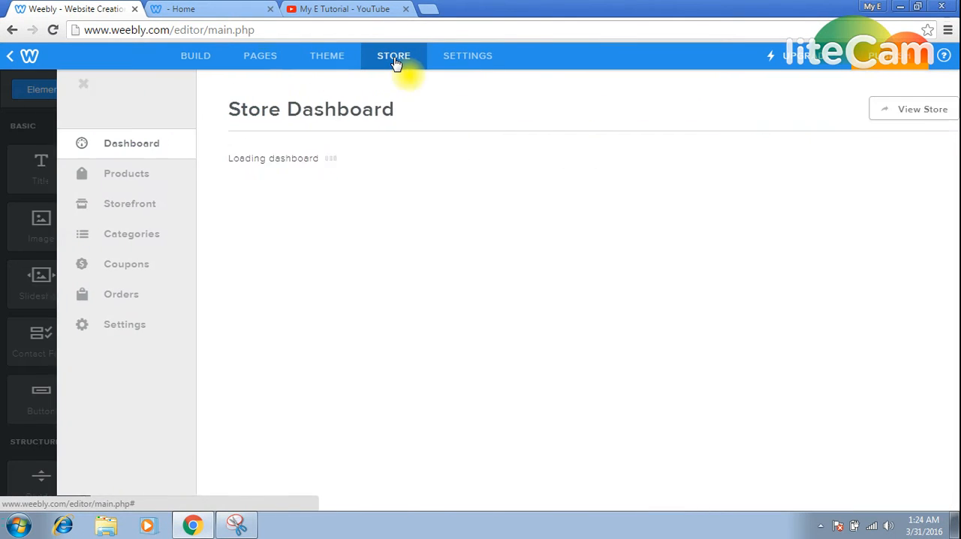
pyautogui.click(823, 218)
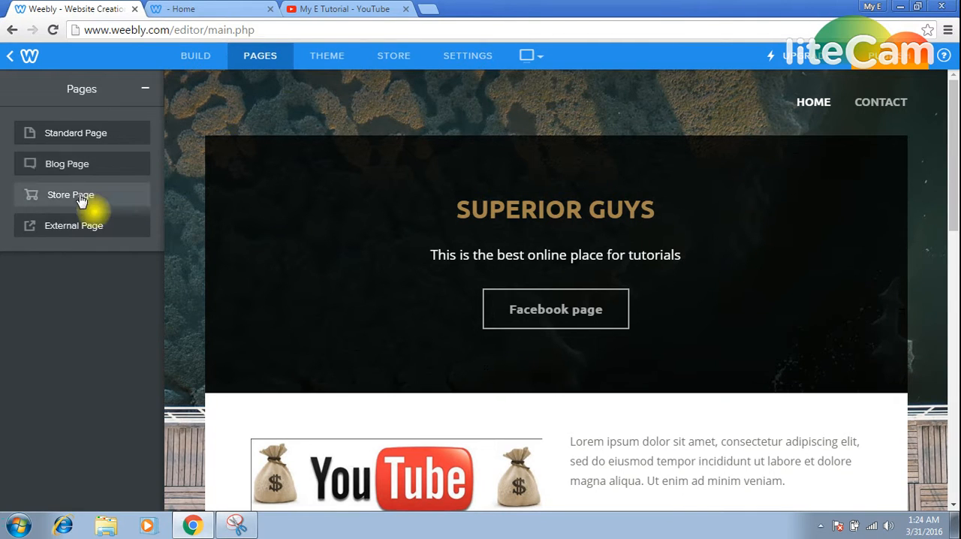
pyautogui.click(80, 197)
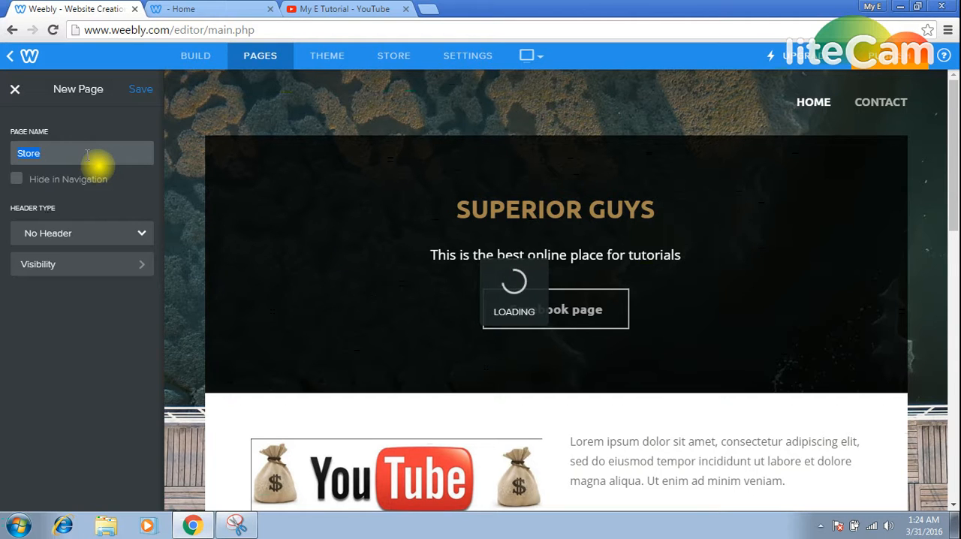
pyautogui.write('Vi')
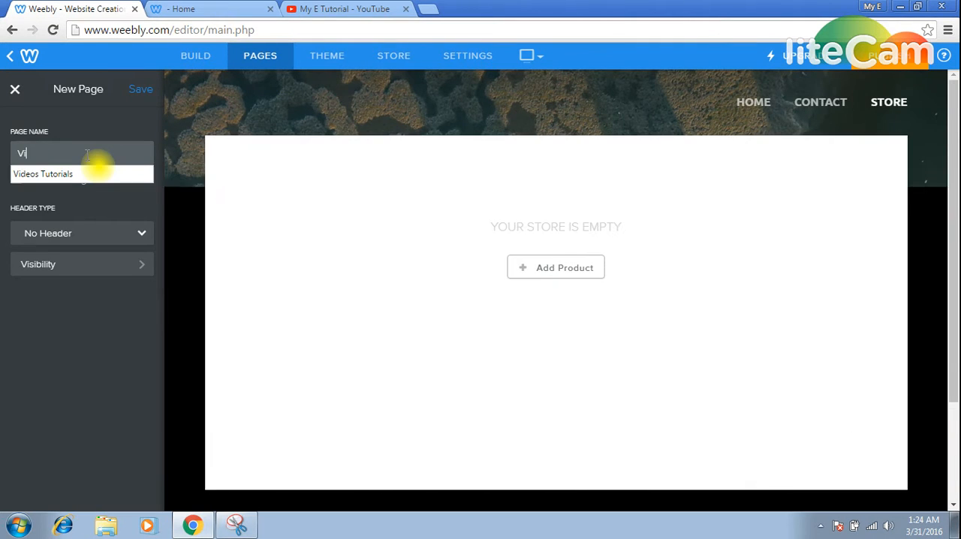
pyautogui.write('deo s')
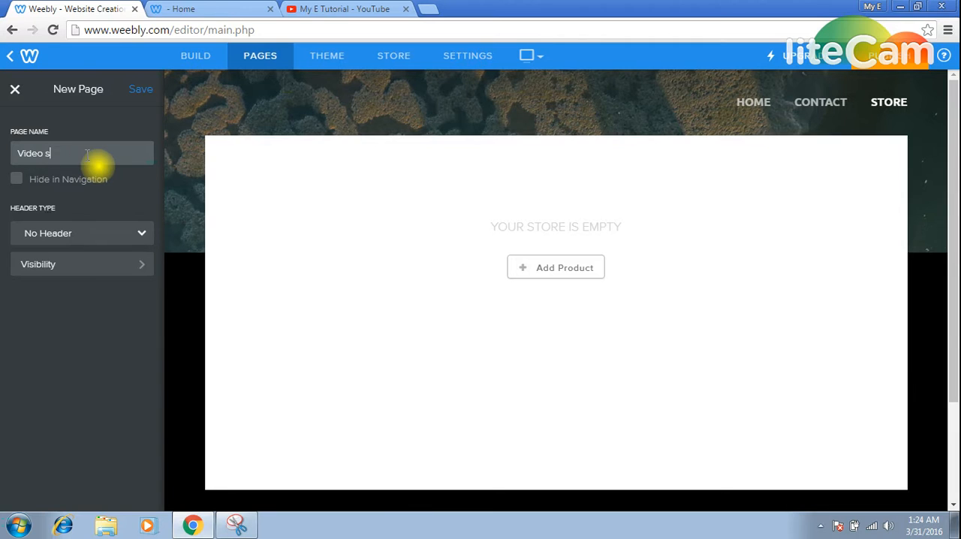
pyautogui.write('tuff')
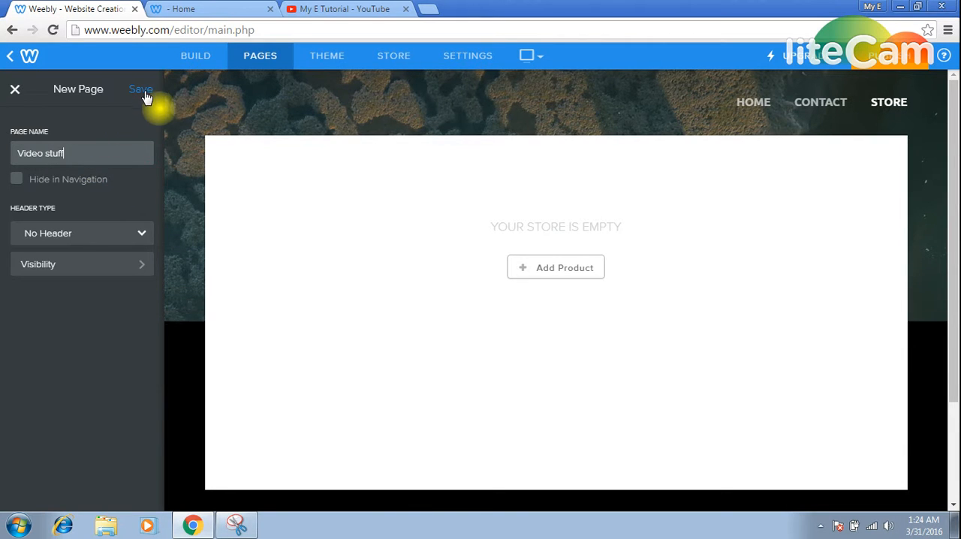
pyautogui.click(144, 89)
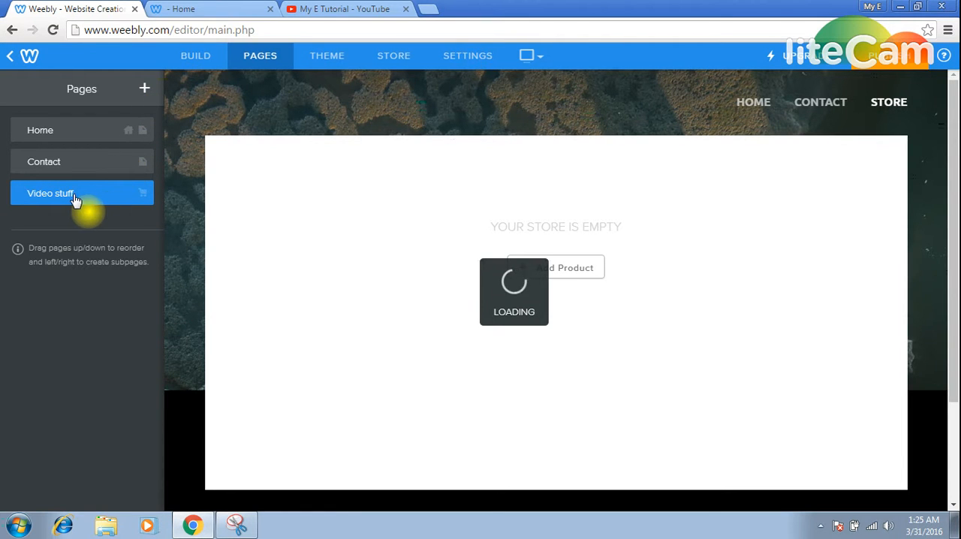
pyautogui.moveTo(70, 194); pyautogui.dragTo(84, 158)
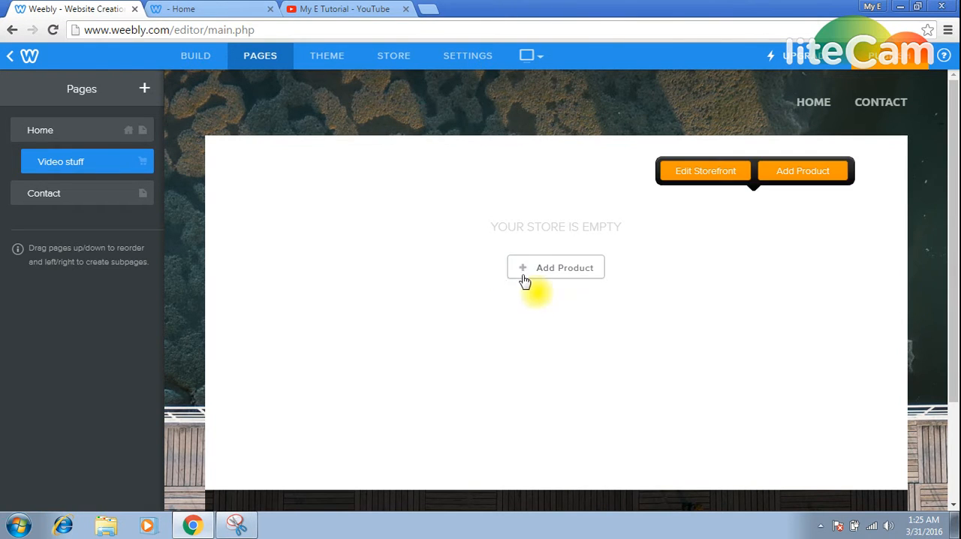
# Start a new store category named "Petty Cash management system in ms excel".
pyautogui.click(455, 57)
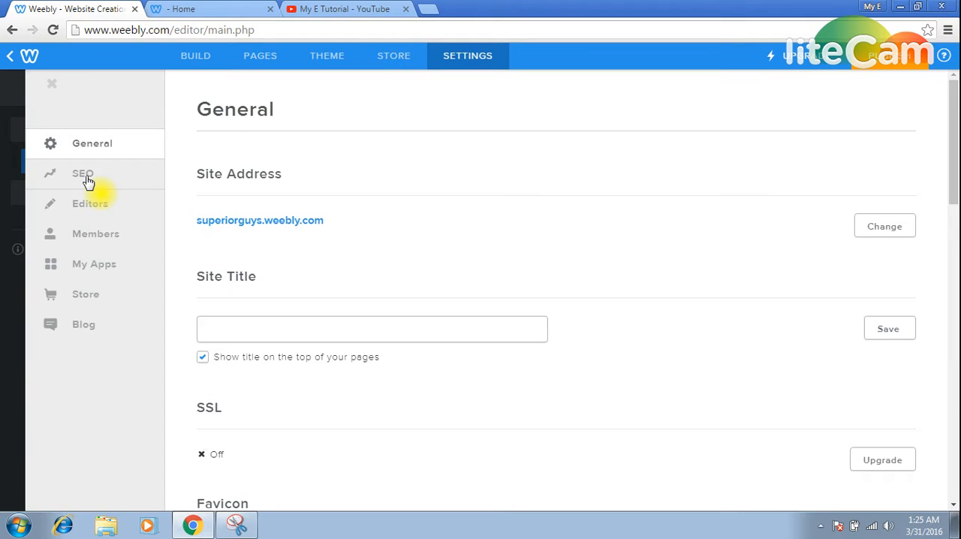
pyautogui.click(394, 60)
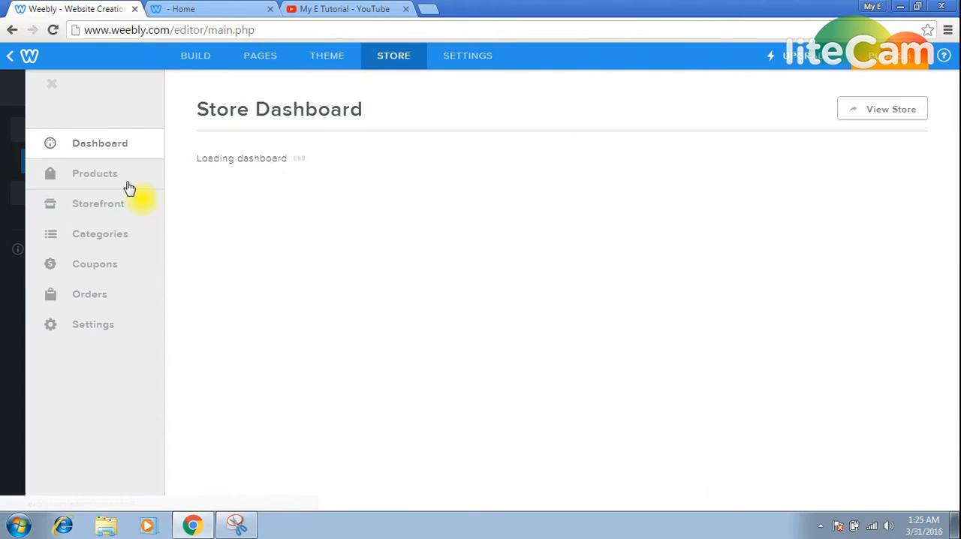
pyautogui.click(111, 246)
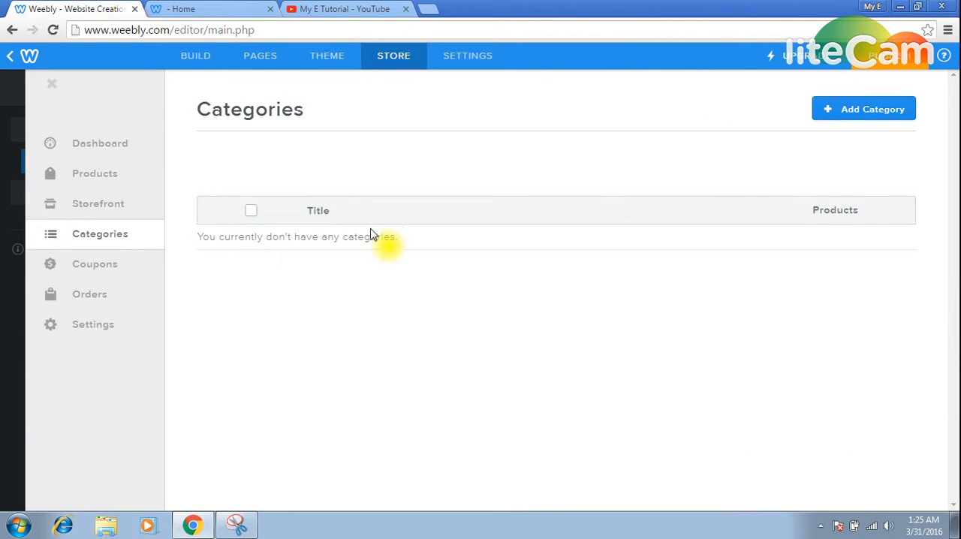
pyautogui.click(867, 109)
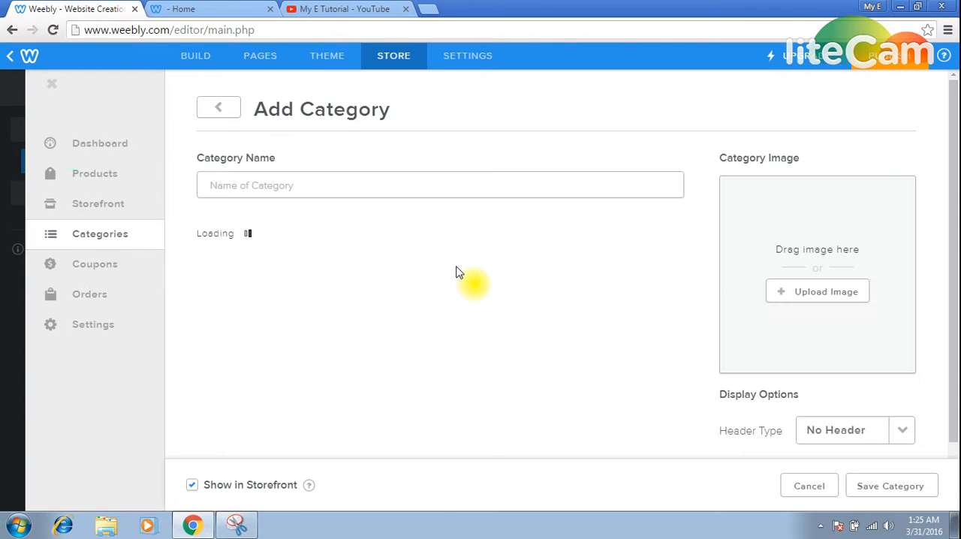
pyautogui.click(368, 184)
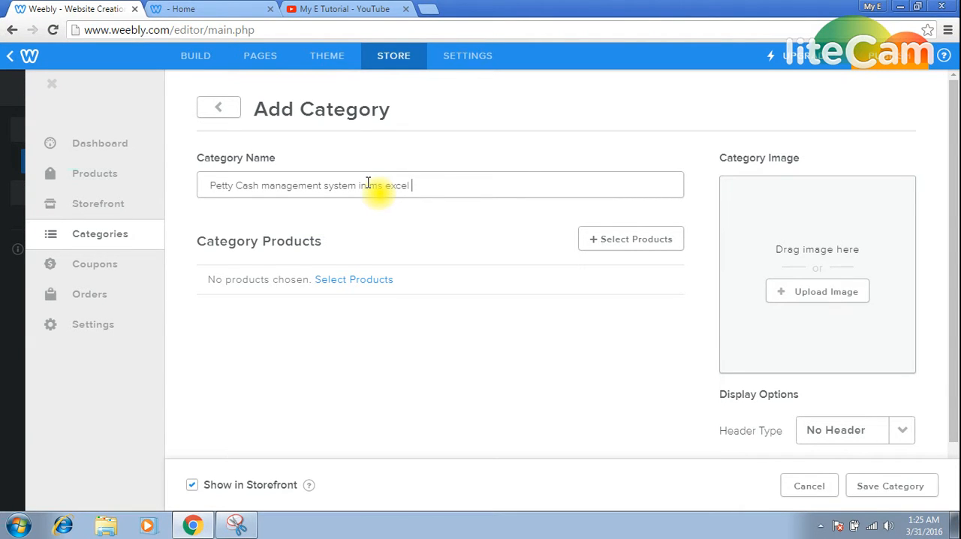
# Try to upload the desktop's "download" picture as the category image, and save the category with the pending upload cancelled.
pyautogui.click(851, 299)
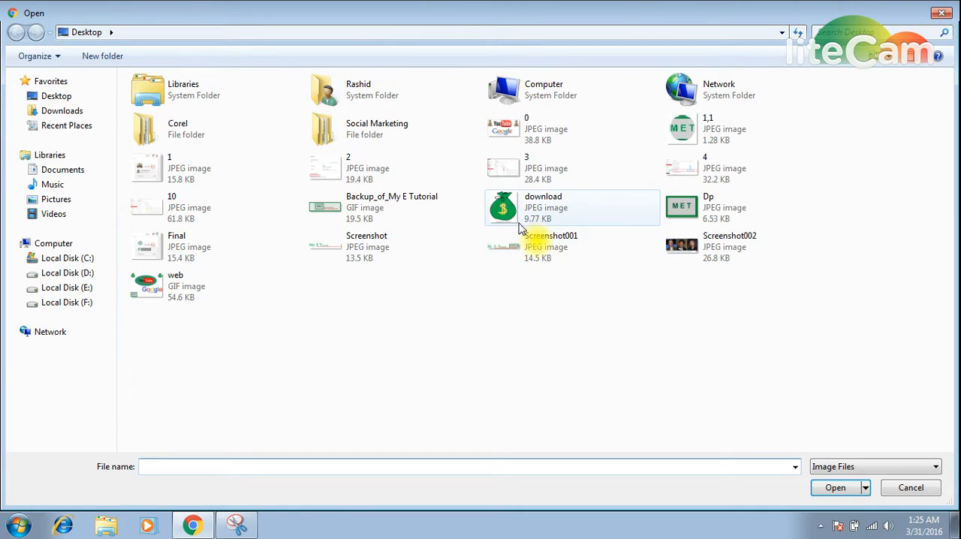
pyautogui.doubleClick(539, 222)
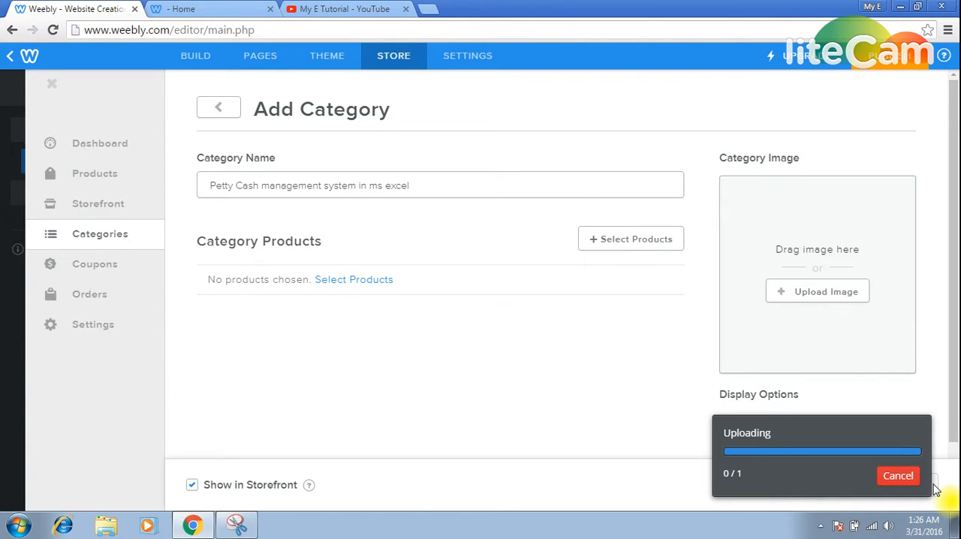
pyautogui.click(835, 299)
pyautogui.click(501, 211)
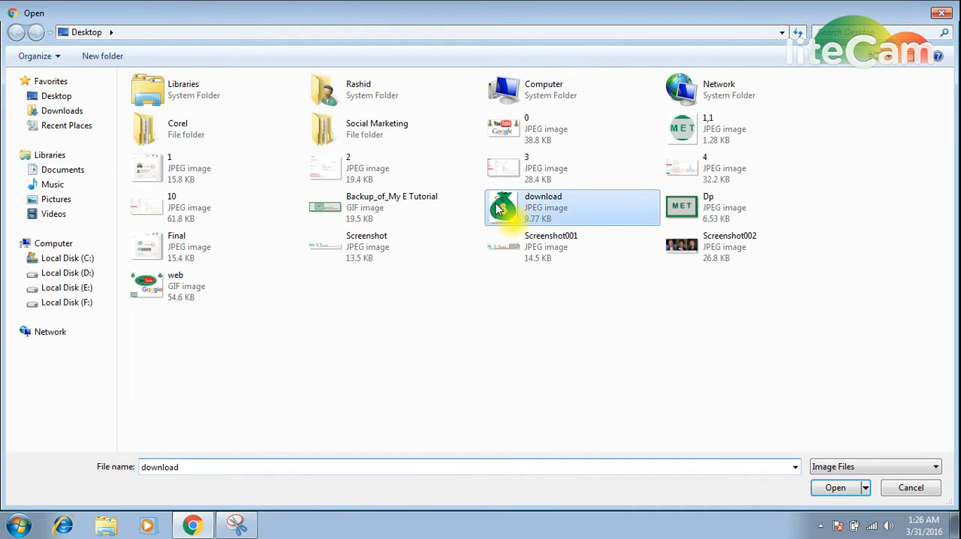
pyautogui.doubleClick(501, 211)
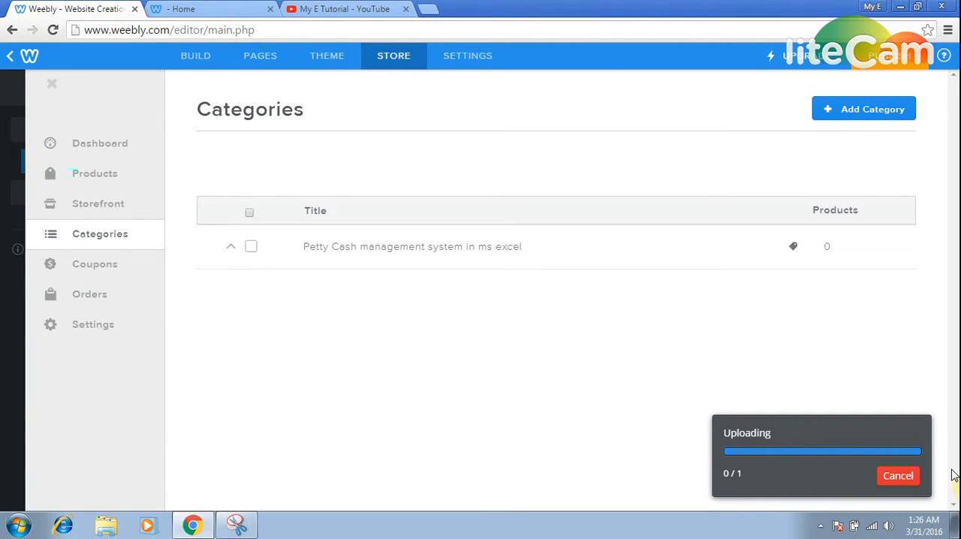
pyautogui.click(909, 475)
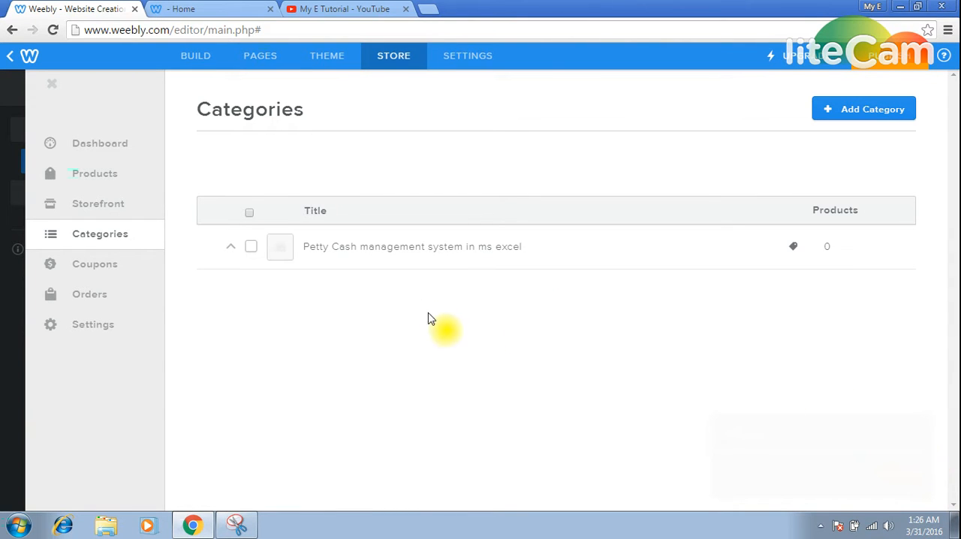
# Add and save a second store category named "ms excel complete course", and publish the website.
pyautogui.click(888, 110)
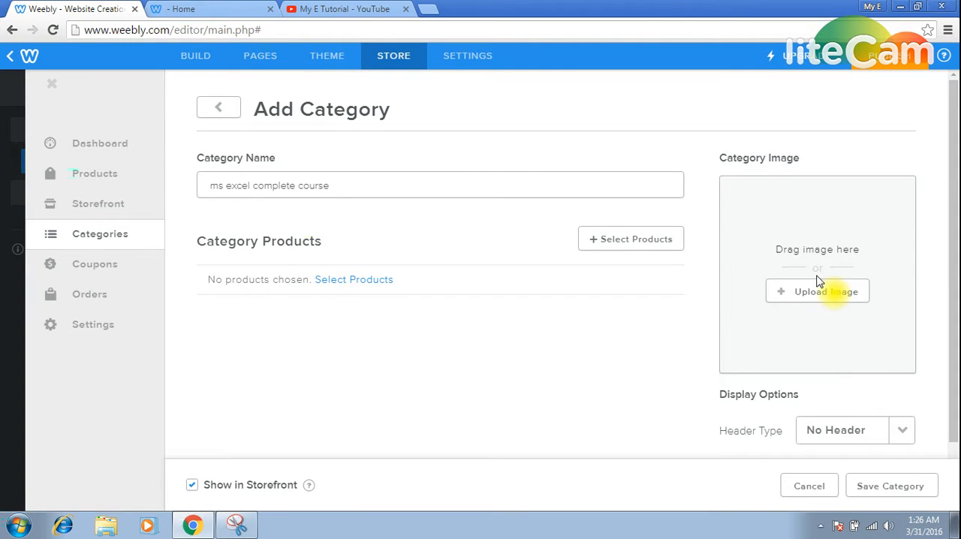
pyautogui.click(873, 489)
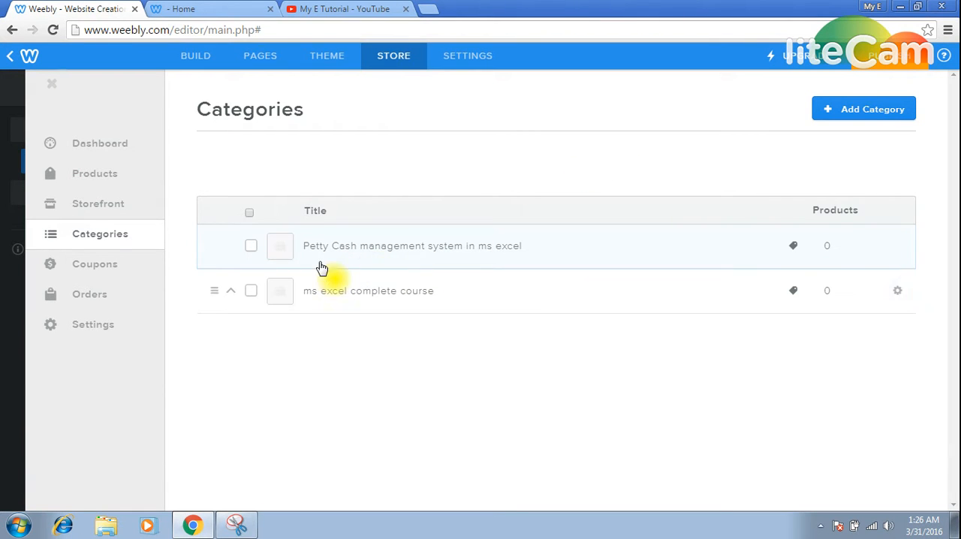
pyautogui.click(906, 60)
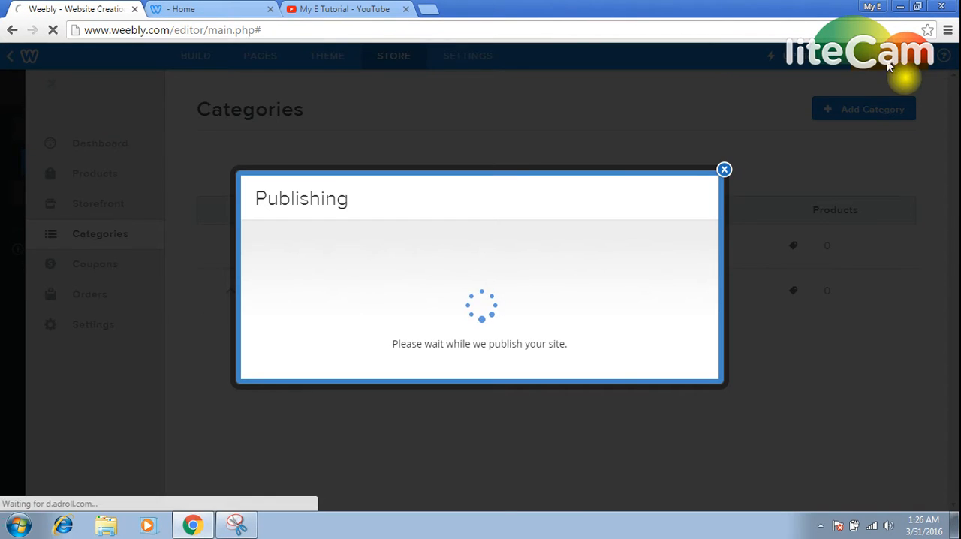
# Reload the live superiorguys.weebly.com site and check the store page under Home for the new categories.
pyautogui.click(233, 7)
pyautogui.click(120, 9)
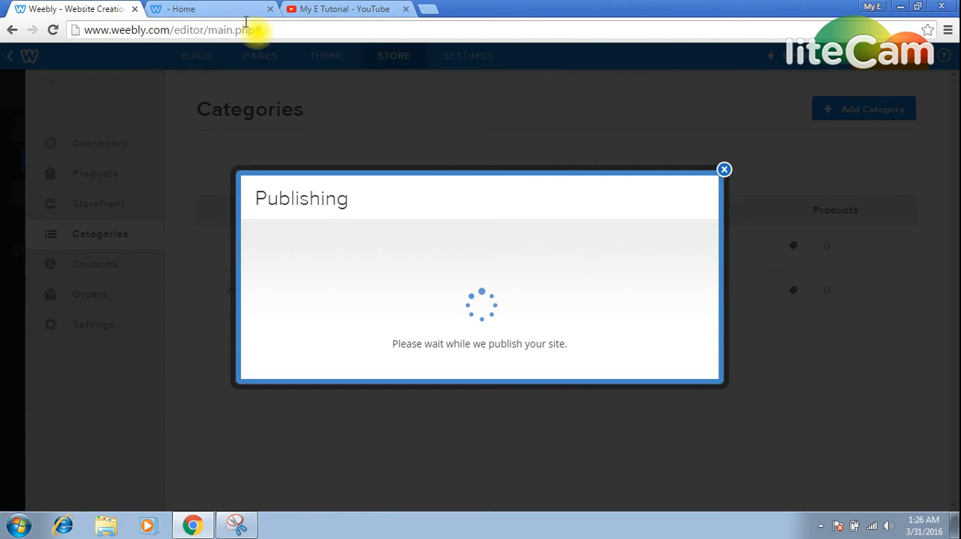
pyautogui.click(229, 8)
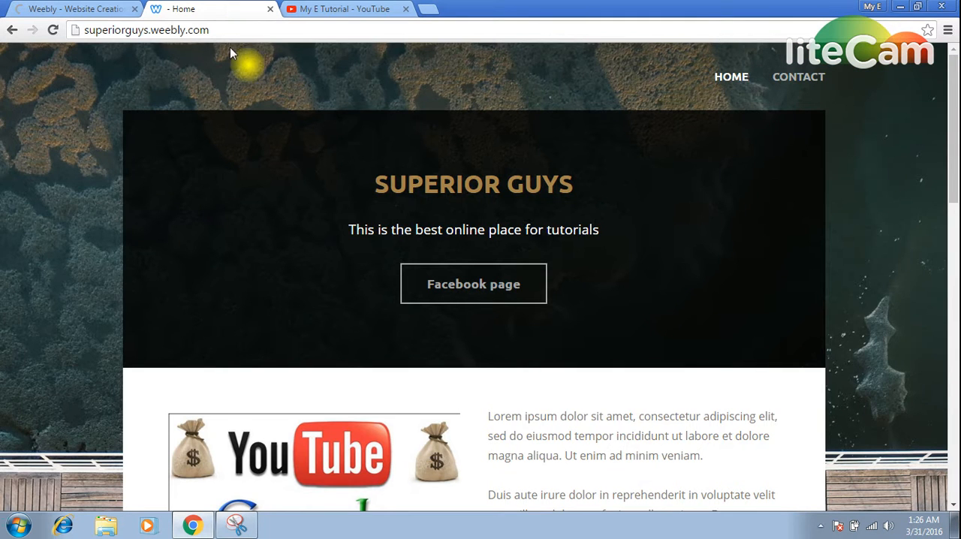
pyautogui.press('F5')
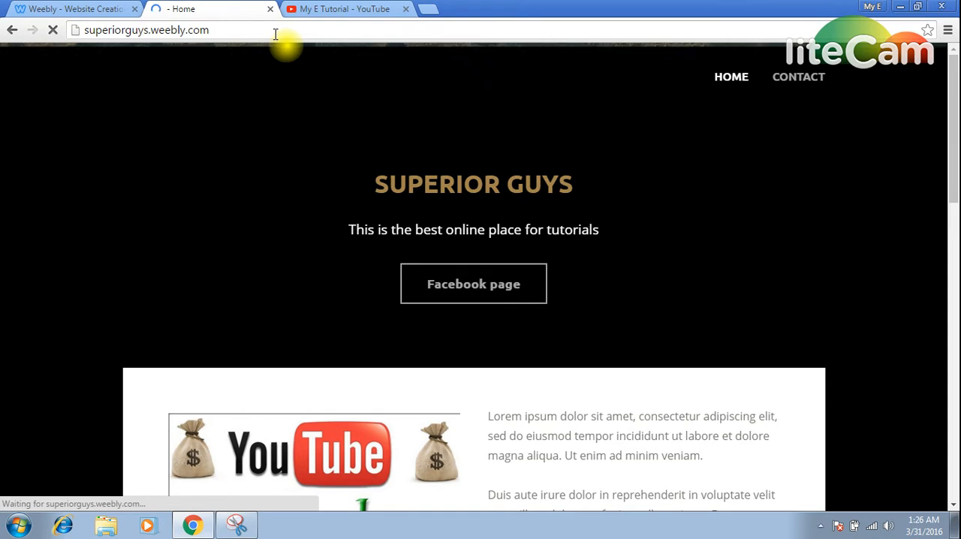
pyautogui.moveTo(739, 80)
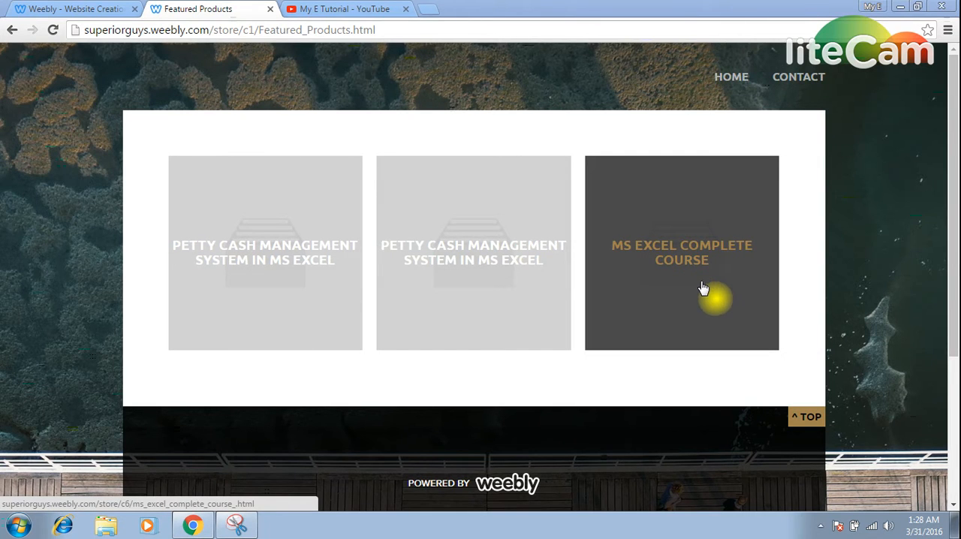
# Back in the Weebly editor, open the Petty Cash category from the Video stuff page and place an Embed Code element below its title.
pyautogui.click(54, 7)
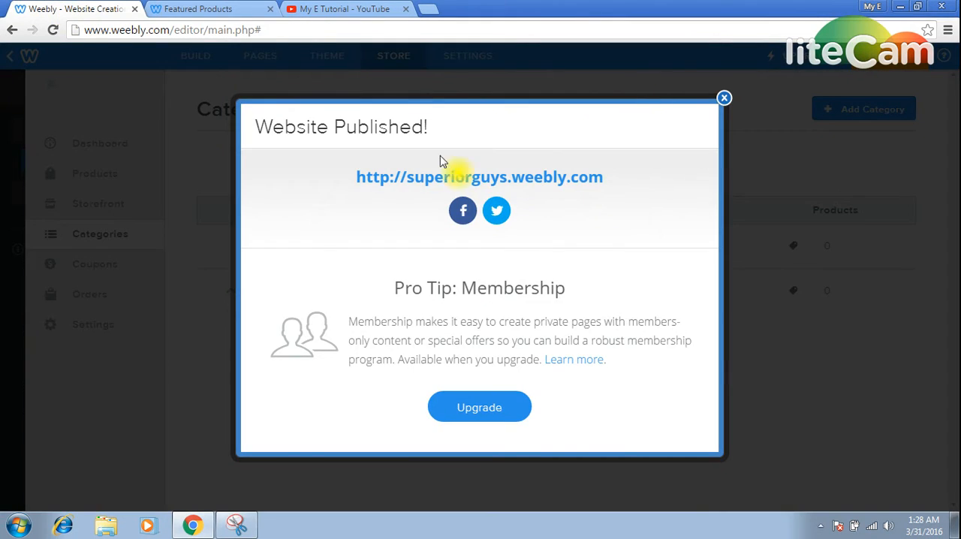
pyautogui.click(724, 98)
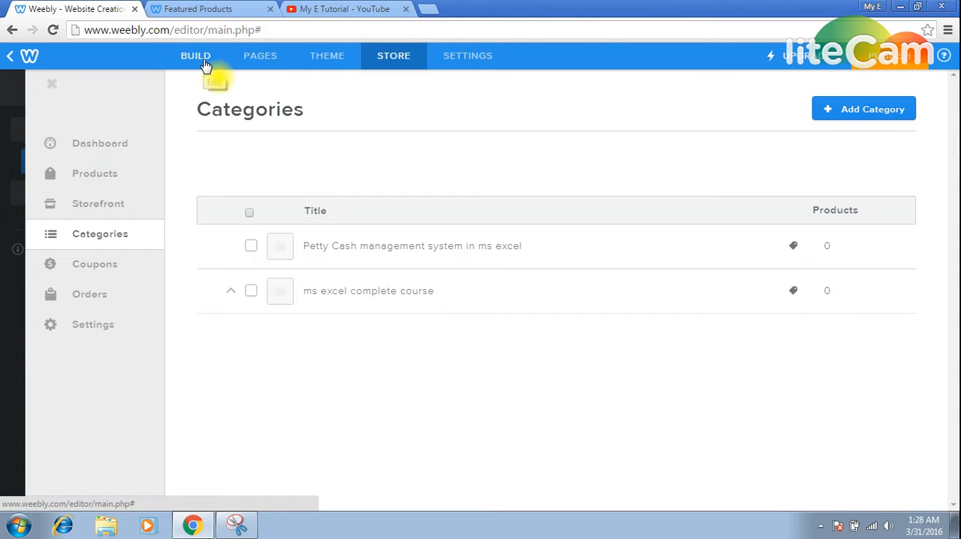
pyautogui.click(261, 60)
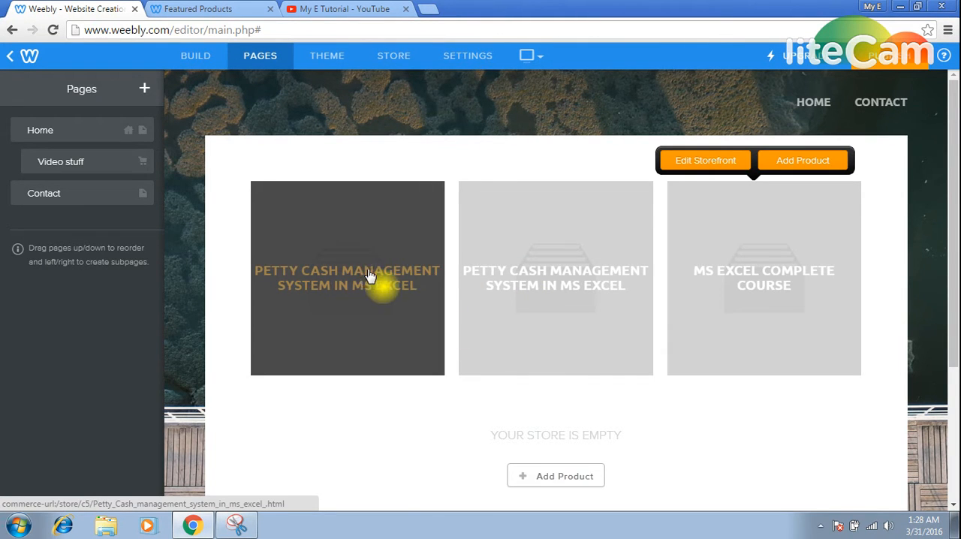
pyautogui.click(532, 259)
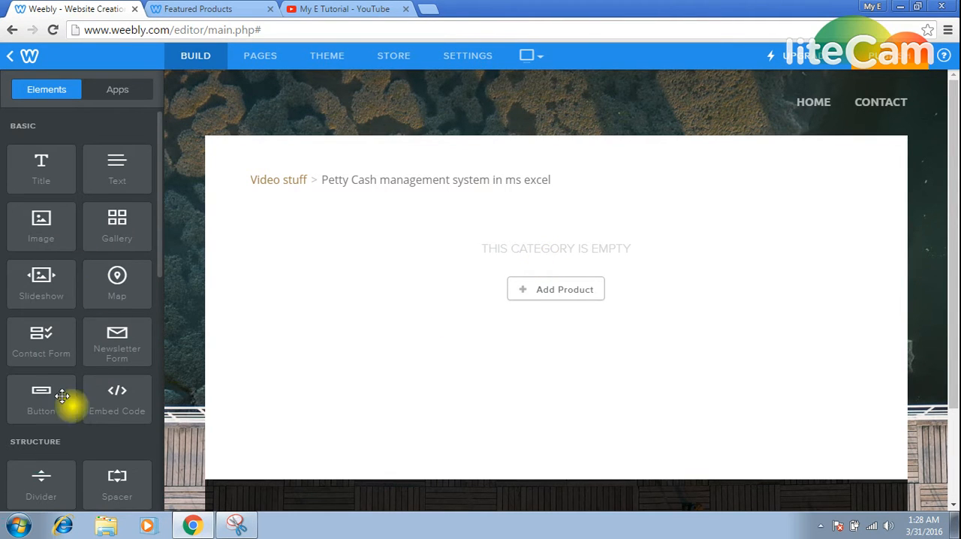
pyautogui.moveTo(120, 397); pyautogui.dragTo(390, 180)
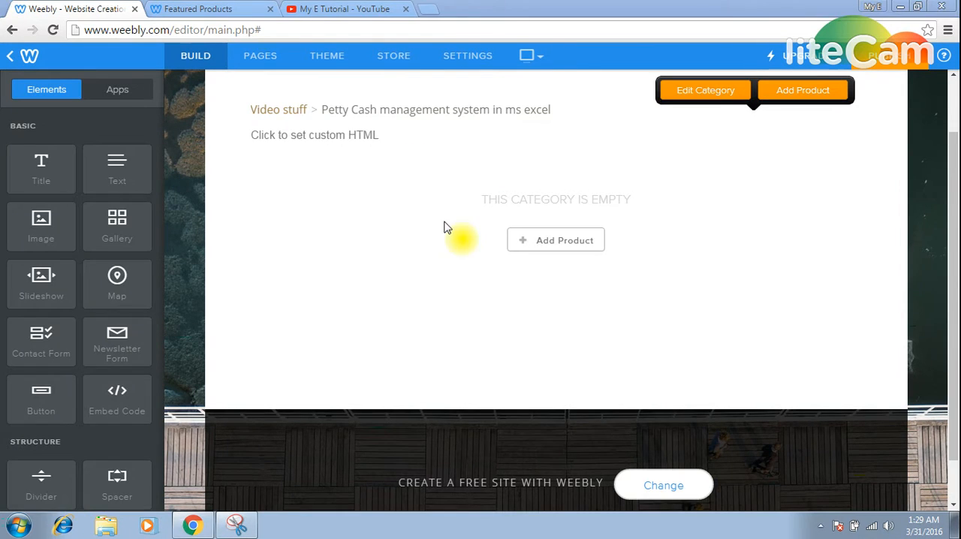
pyautogui.click(398, 136)
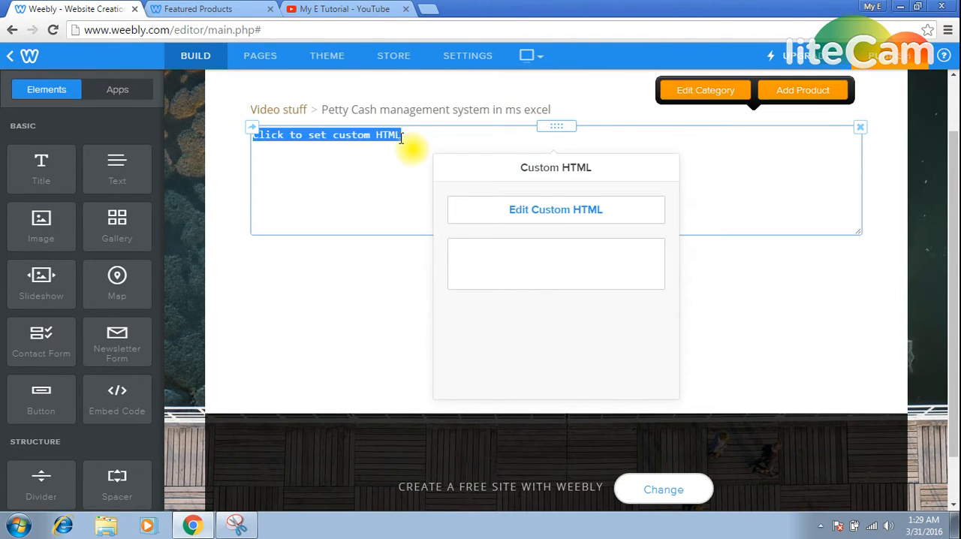
# Switch to YouTube, search for "my e tutorial" and open the My E Tutorial channel.
pyautogui.click(327, 8)
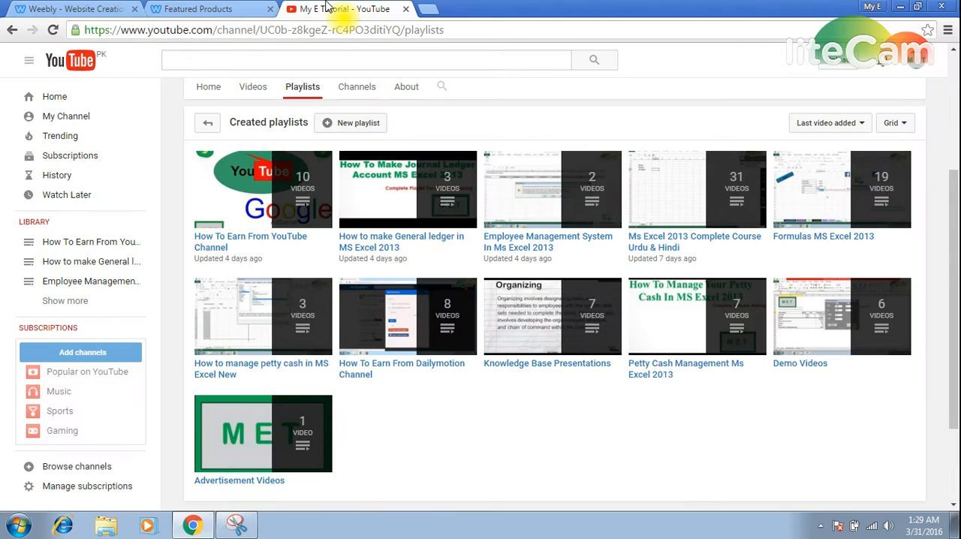
pyautogui.click(338, 60)
pyautogui.write('my e tutorial')
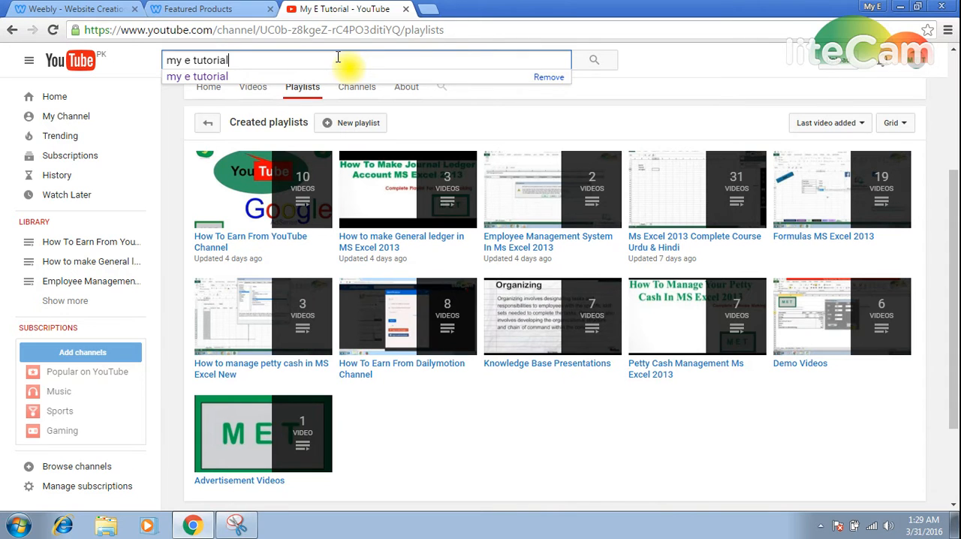
pyautogui.click(597, 61)
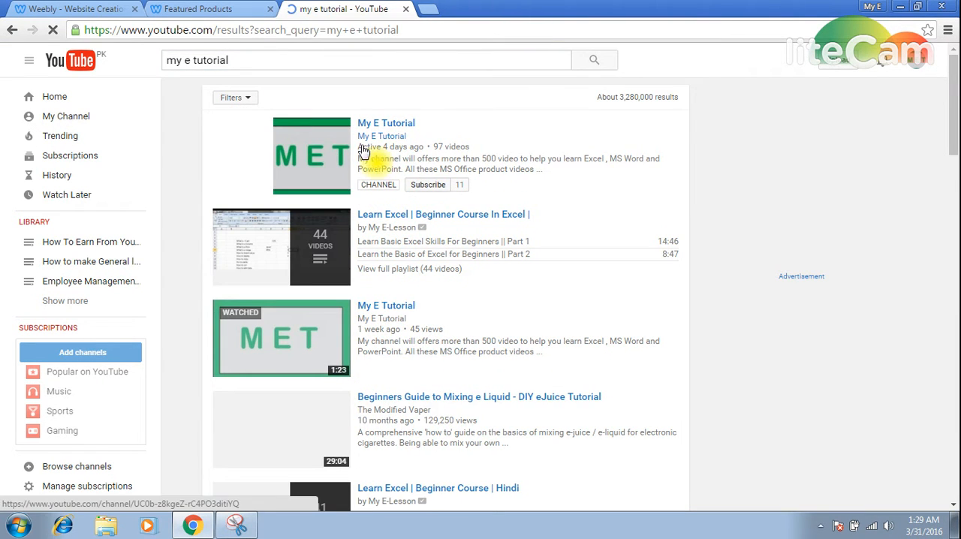
pyautogui.click(364, 151)
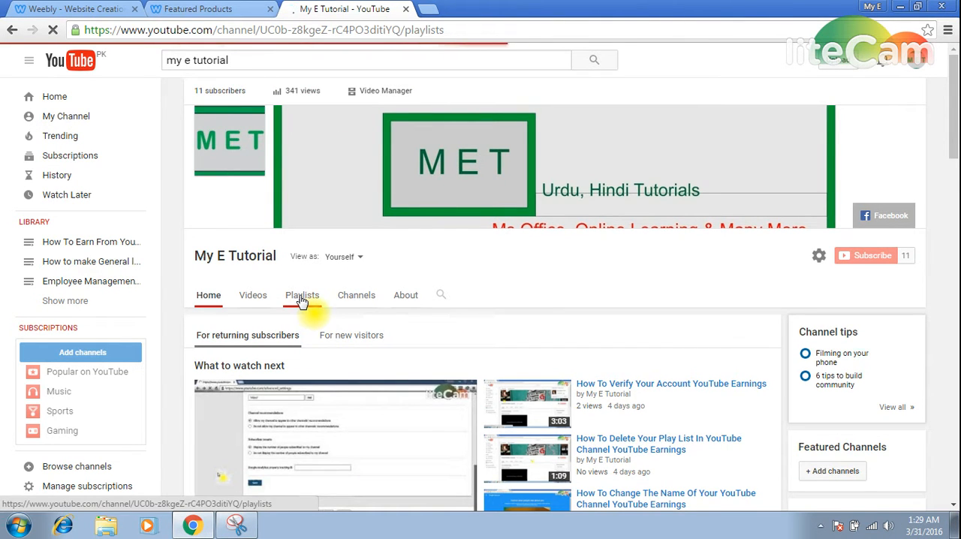
# Open the "Petty Cash Management Ms Excel 2013" playlist from the channel's playlists and pause its first video.
pyautogui.click(261, 9)
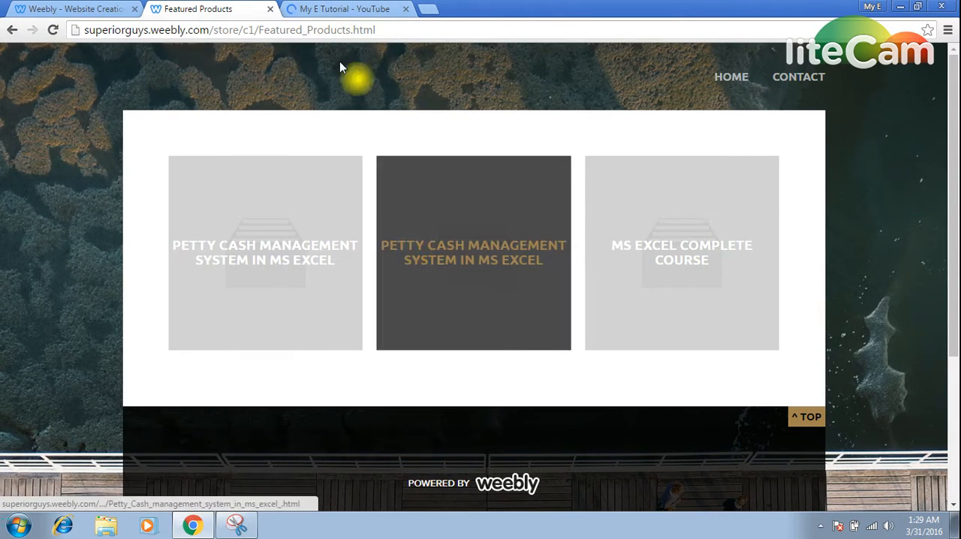
pyautogui.click(338, 9)
pyautogui.scroll(-1, 389, 340)
pyautogui.scroll(1, 390, 337)
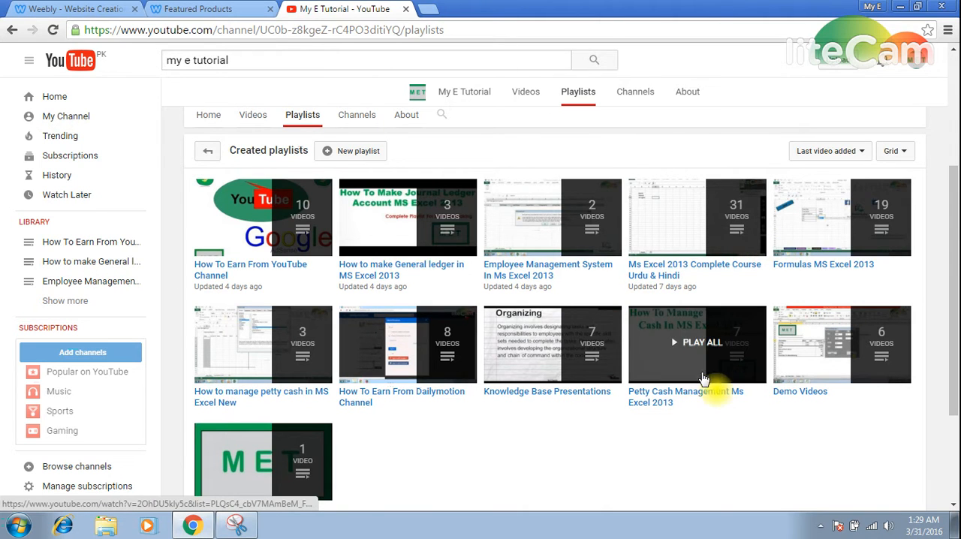
pyautogui.click(688, 342)
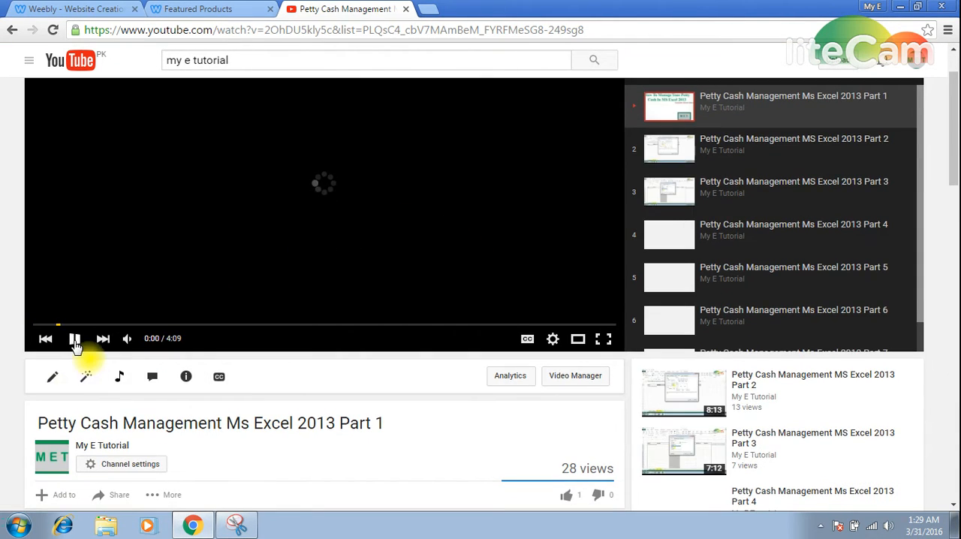
pyautogui.click(74, 339)
# Copy the embed code of Petty Cash Management Ms Excel 2013 Part 1 with its playlist included, and return to the channel's playlists.
pyautogui.scroll(-3, 123, 323)
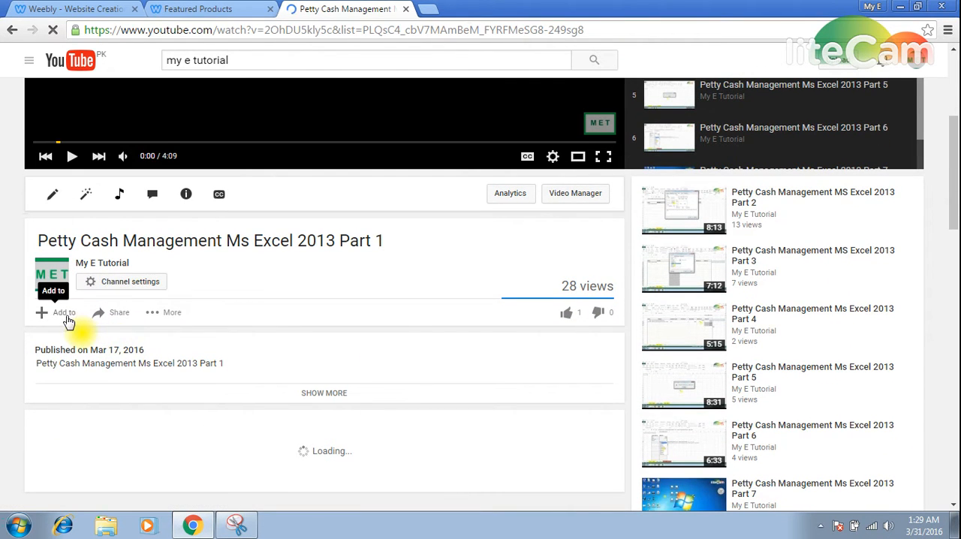
pyautogui.click(120, 317)
pyautogui.scroll(-2, 150, 319)
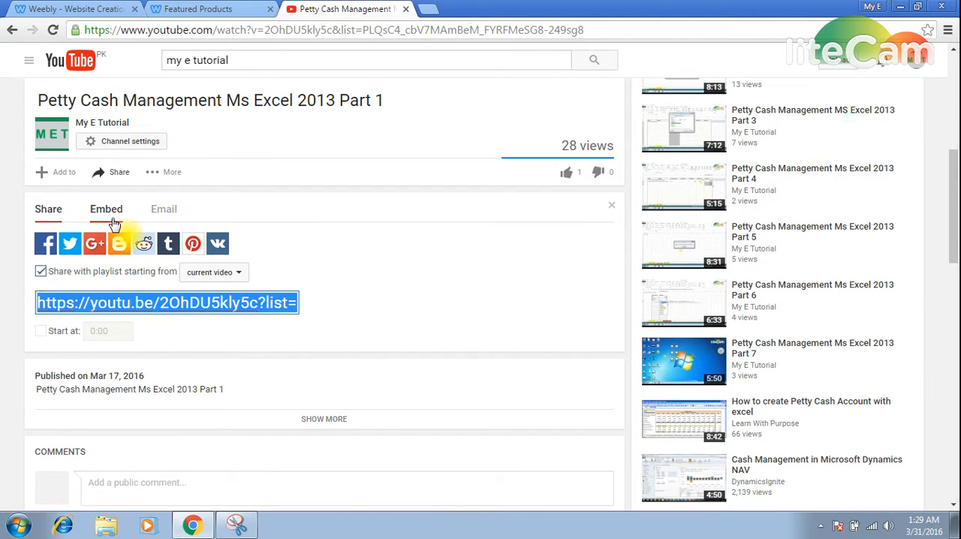
pyautogui.click(109, 214)
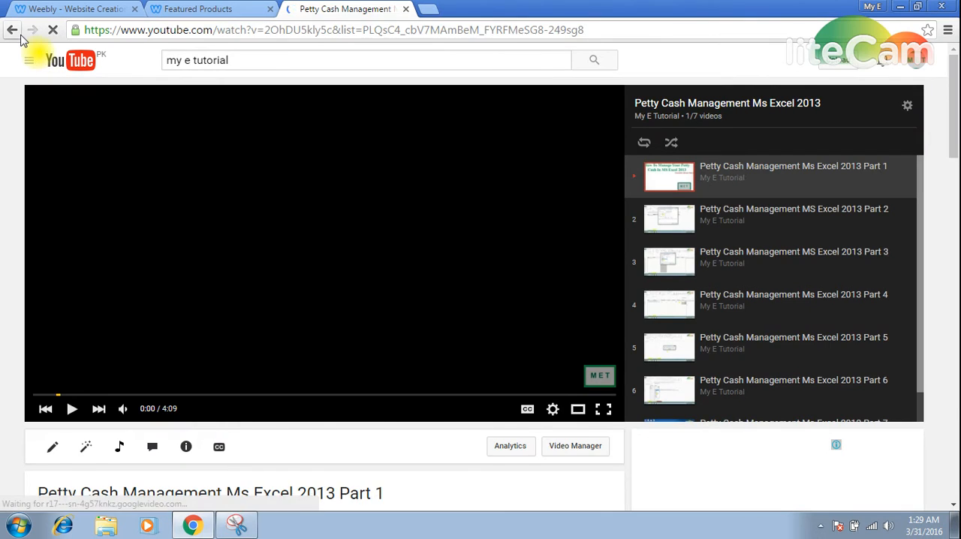
pyautogui.click(12, 30)
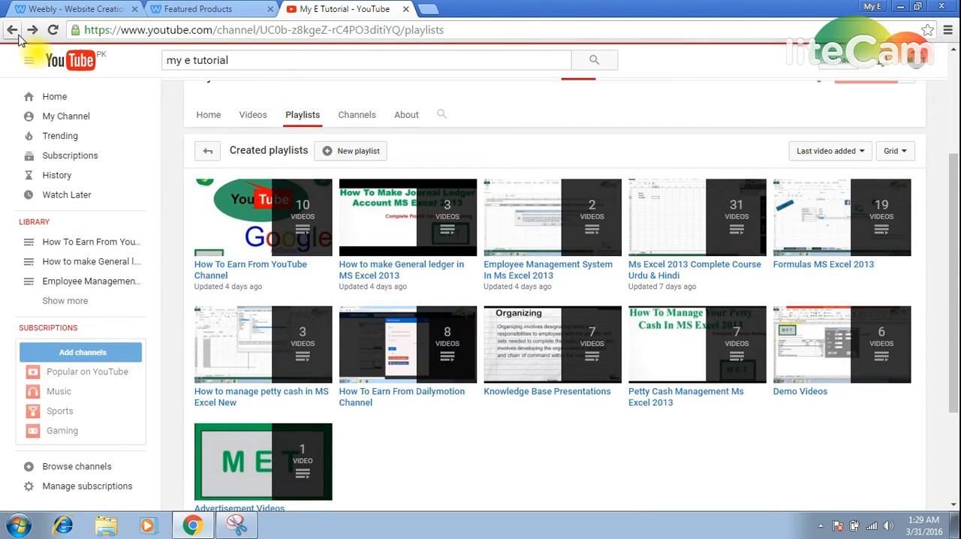
# Back in the Weebly editor, paste the YouTube iframe code into the custom HTML element of the Petty Cash category and apply it.
pyautogui.click(71, 9)
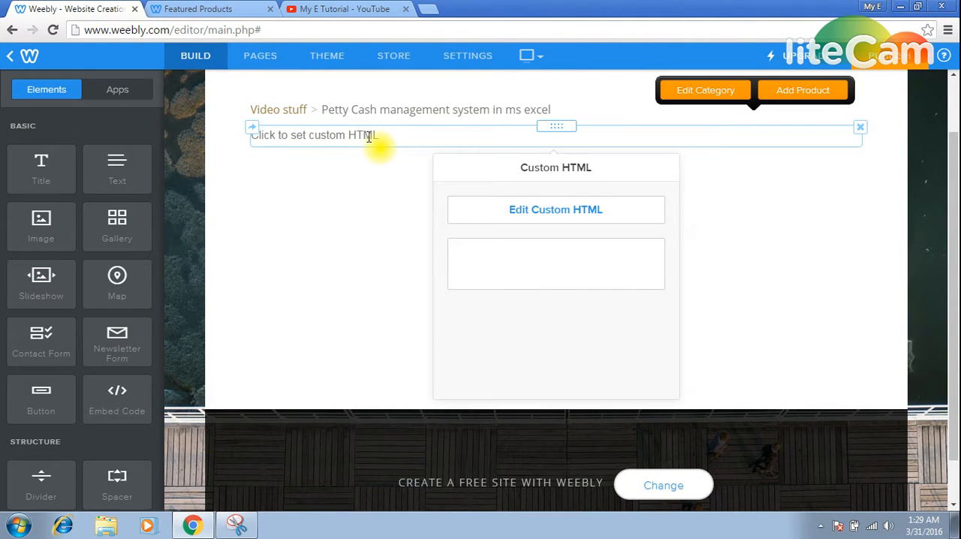
pyautogui.scroll(2, 324, 135)
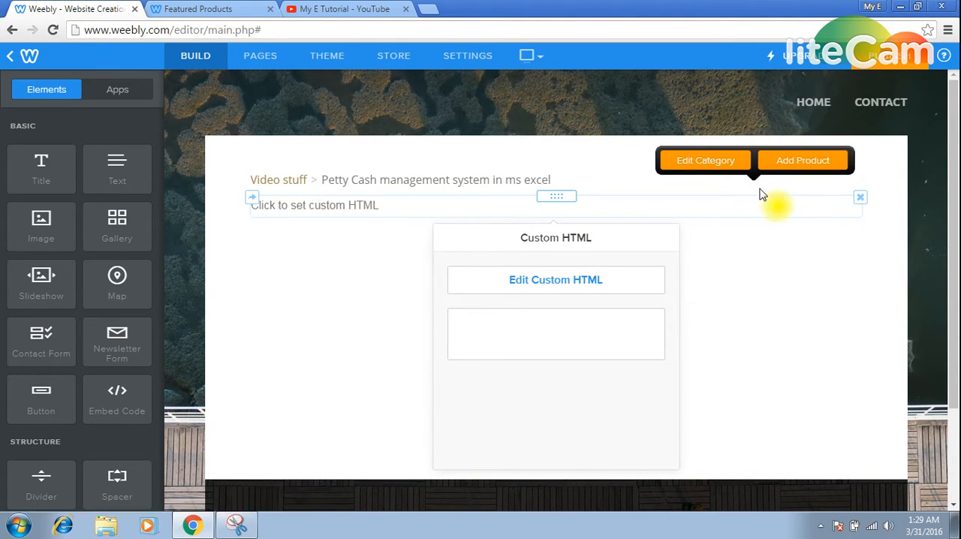
pyautogui.click(706, 172)
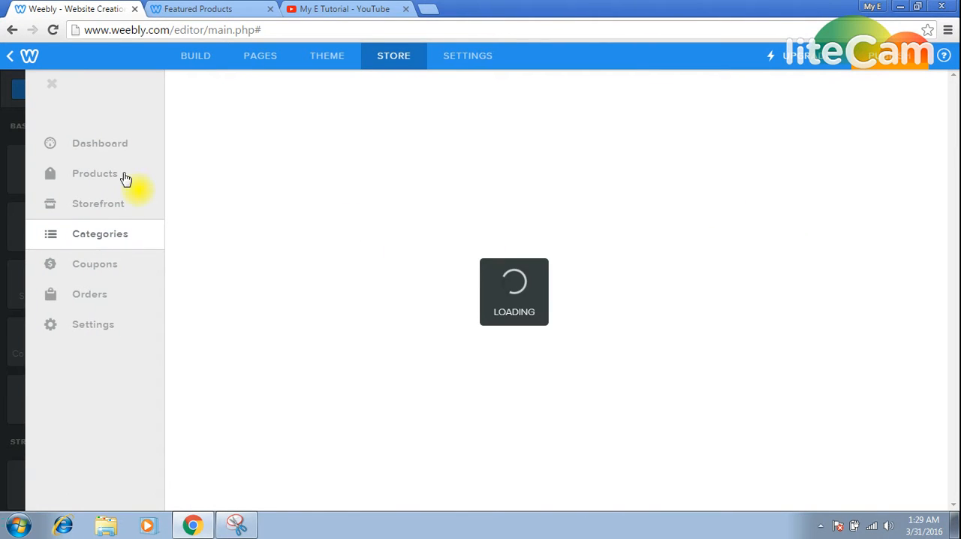
pyautogui.click(196, 59)
pyautogui.write('<iframe width="560" height="315" src="https://www.youtube.com/embed/2OhDU5kly5c?list=PLQsC4_cbV7MAmBeM_FYRFMeSG8-249sg8" frameborder="0" allowfullscreen></iframe>')
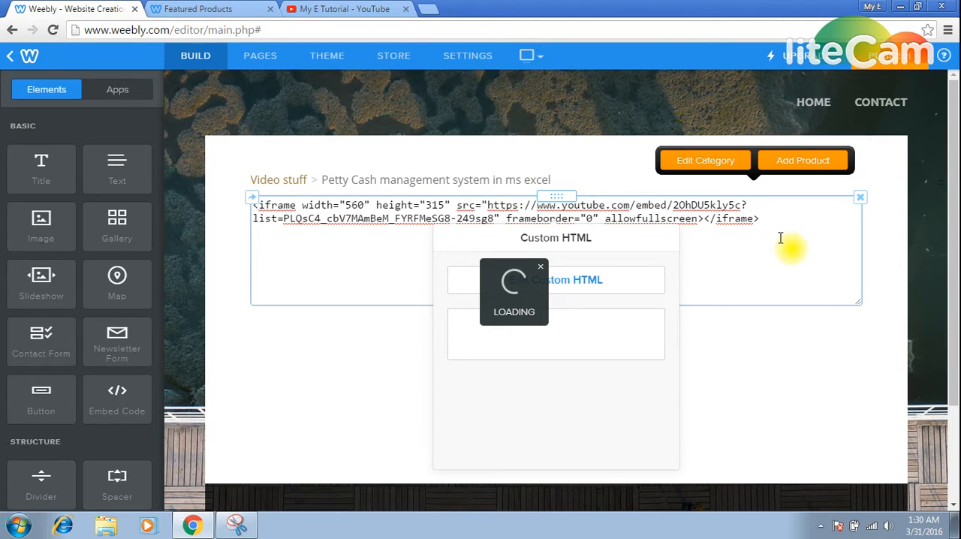
pyautogui.click(764, 354)
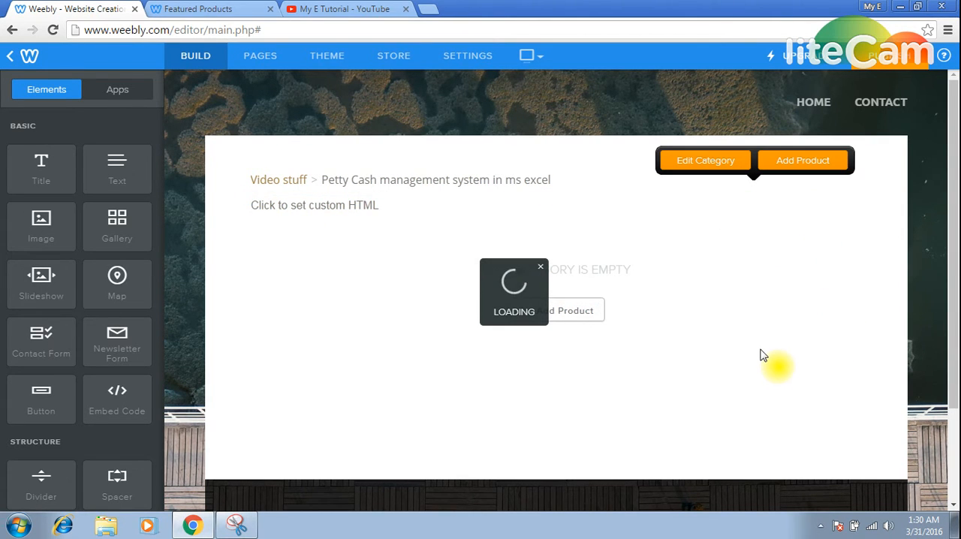
pyautogui.click(378, 207)
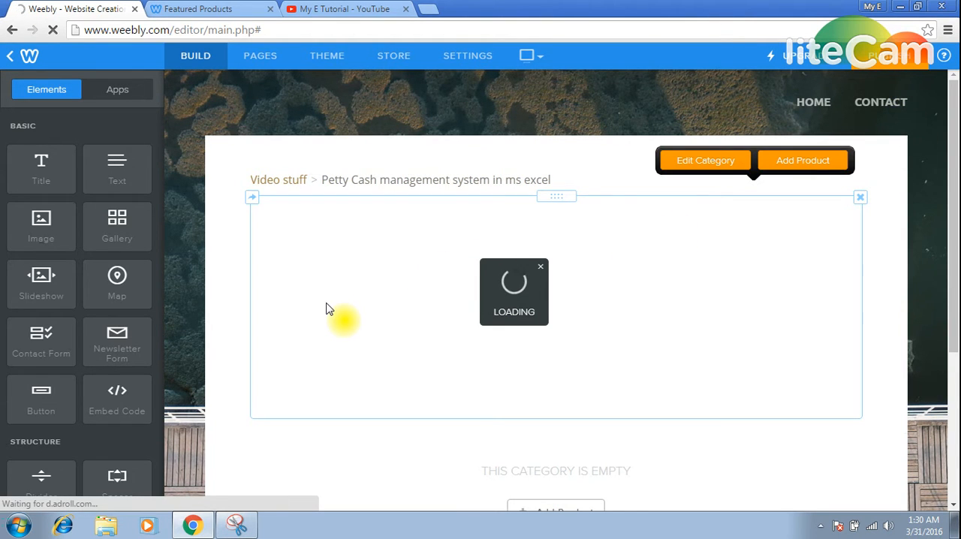
# Publish the website, close the publishing dialog and reload the live store page on superiorguys.weebly.com.
pyautogui.click(886, 55)
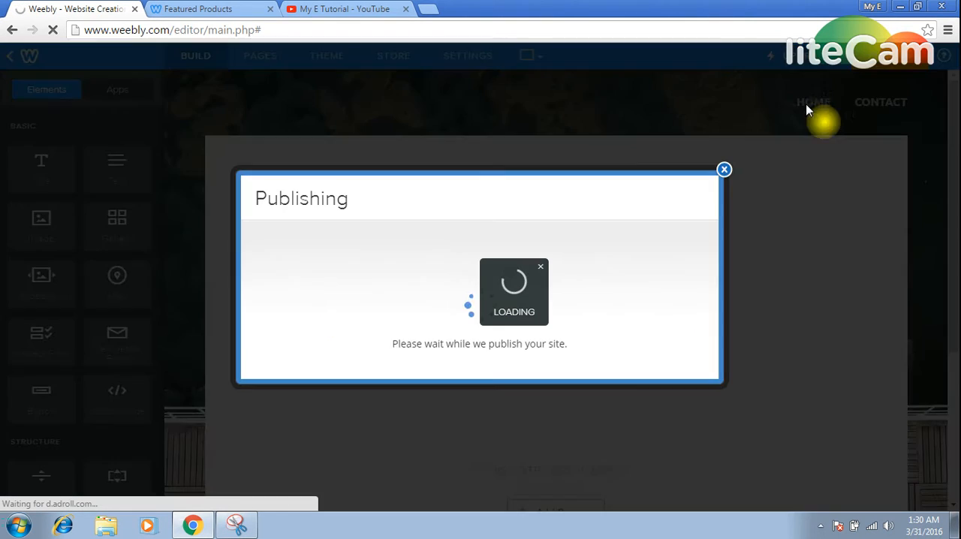
pyautogui.click(726, 171)
pyautogui.click(211, 8)
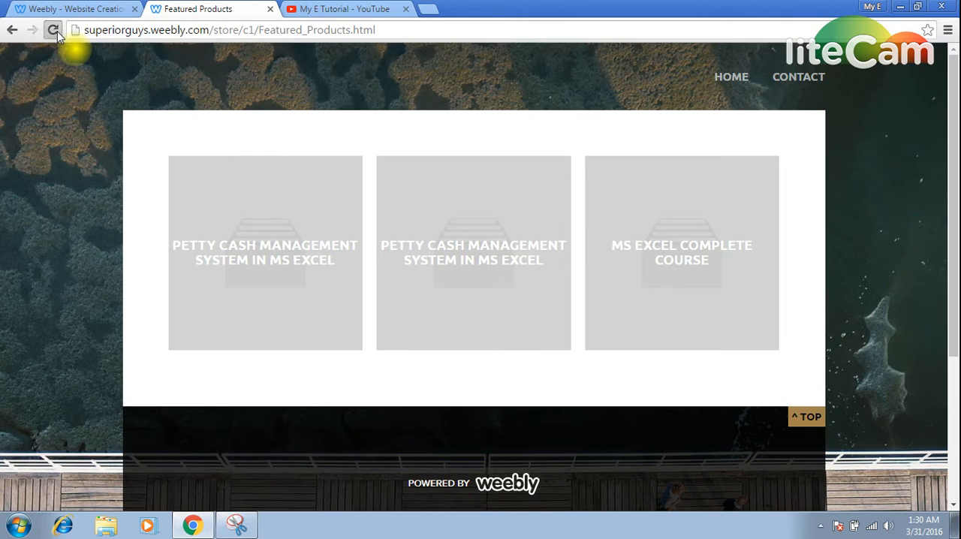
pyautogui.click(56, 32)
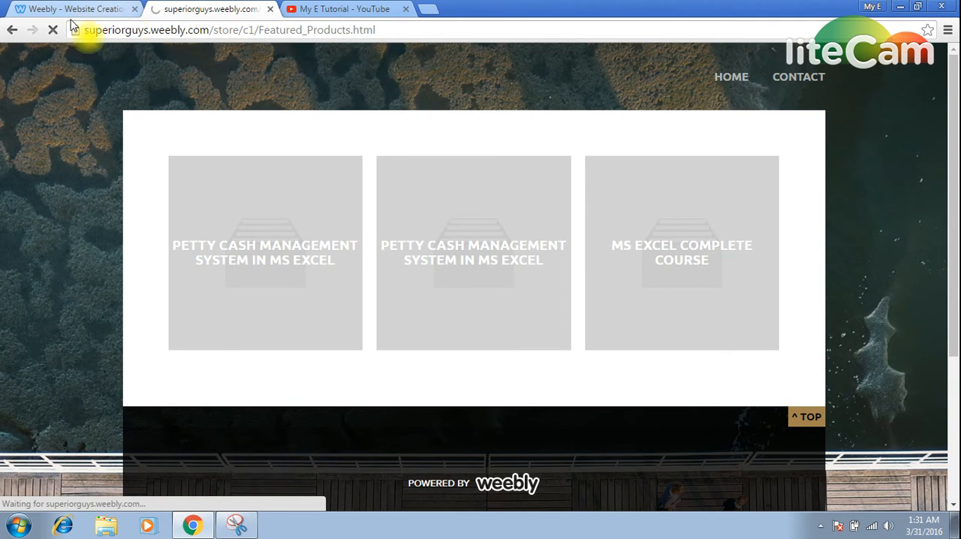
pyautogui.click(56, 32)
pyautogui.click(56, 31)
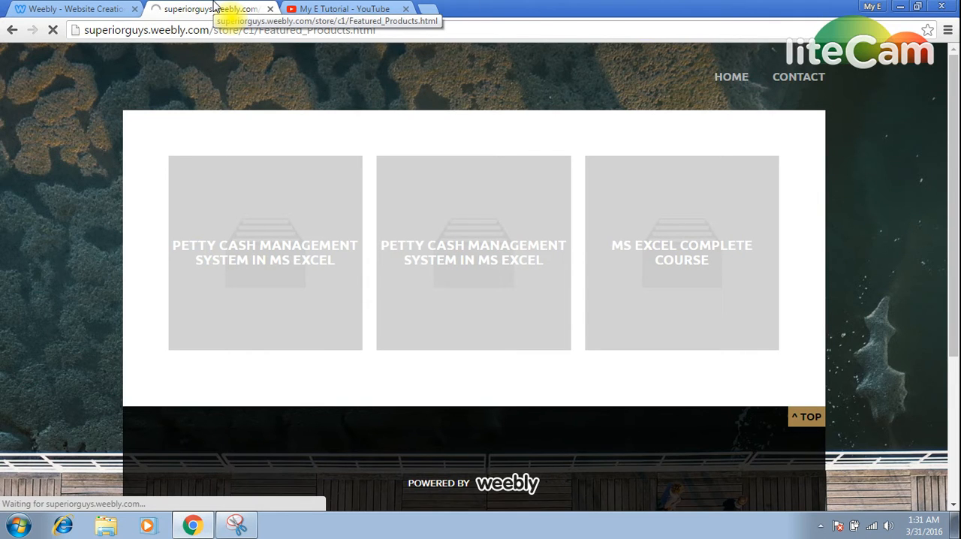
# Return to the Weebly editor and try to play the embedded Part 1 video in the Petty Cash category.
pyautogui.click(116, 8)
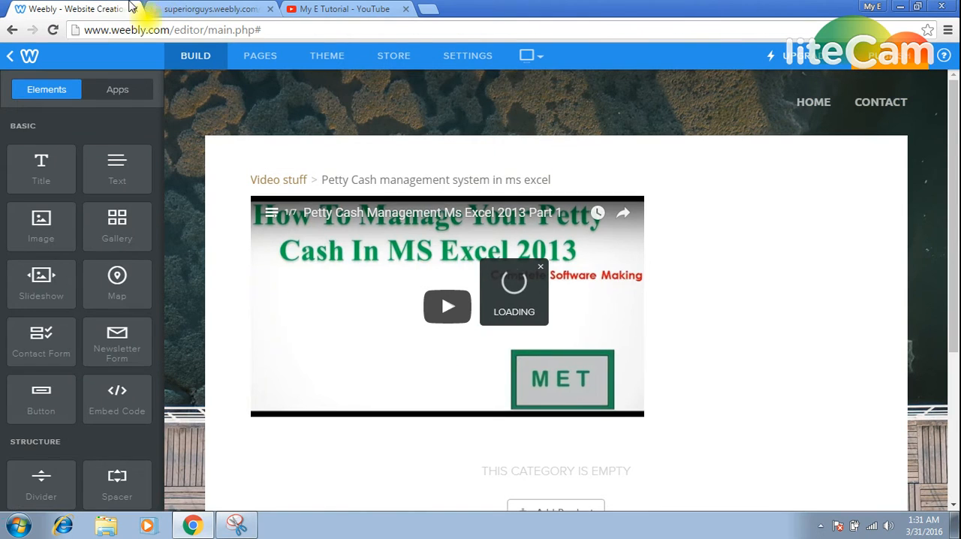
pyautogui.click(448, 308)
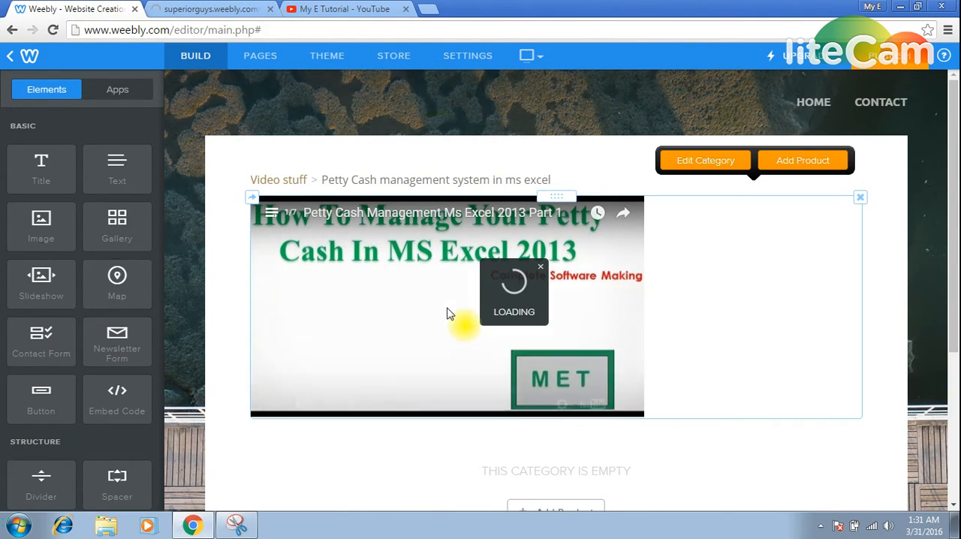
pyautogui.click(301, 404)
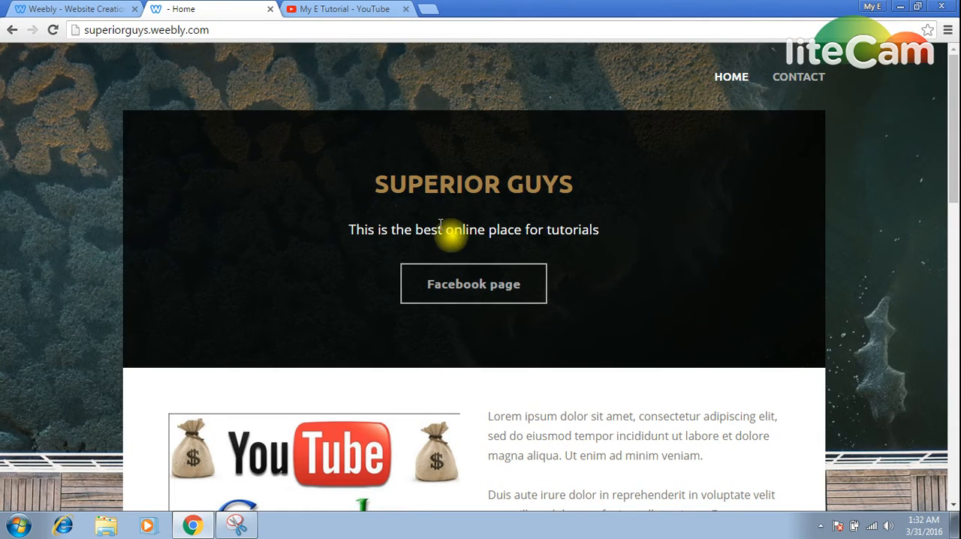
# Look over the live home page of superiorguys.weebly.com and open its Video stuff store page.
pyautogui.scroll(-8, 436, 270)
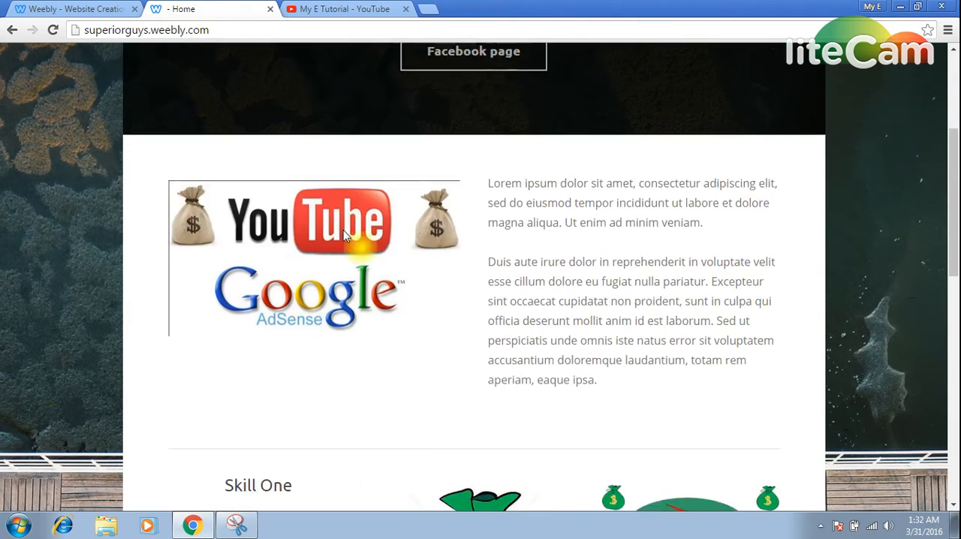
pyautogui.scroll(-2, 451, 300)
pyautogui.scroll(15, 451, 301)
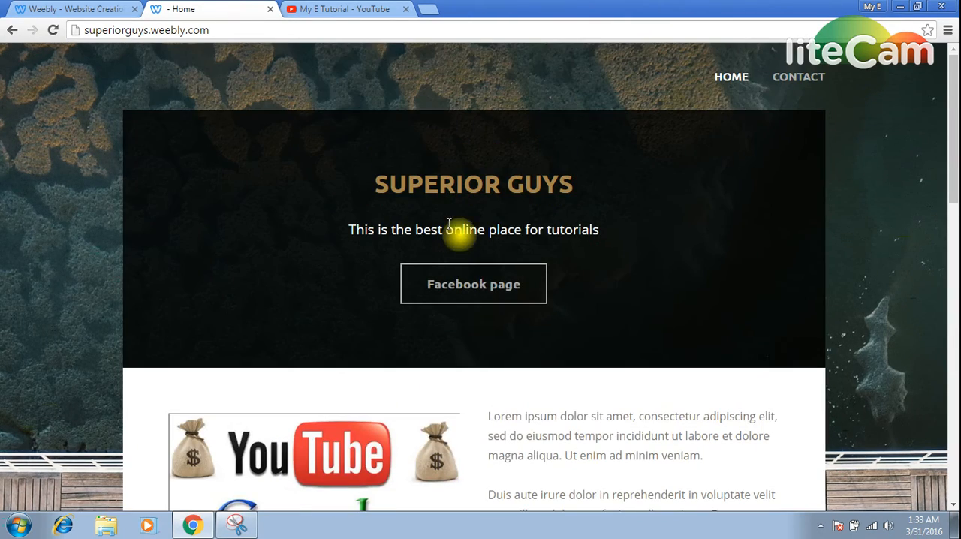
pyautogui.click(753, 109)
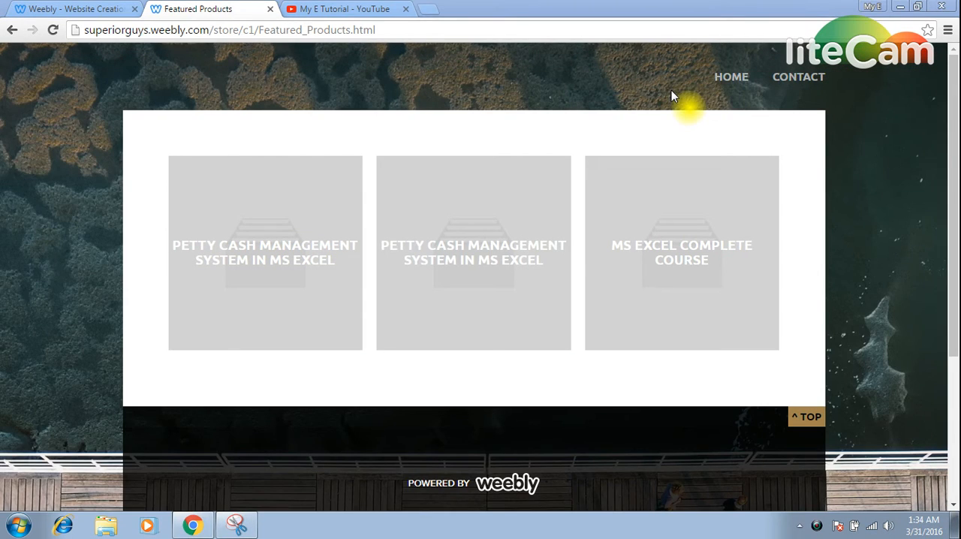
pyautogui.moveTo(722, 88)
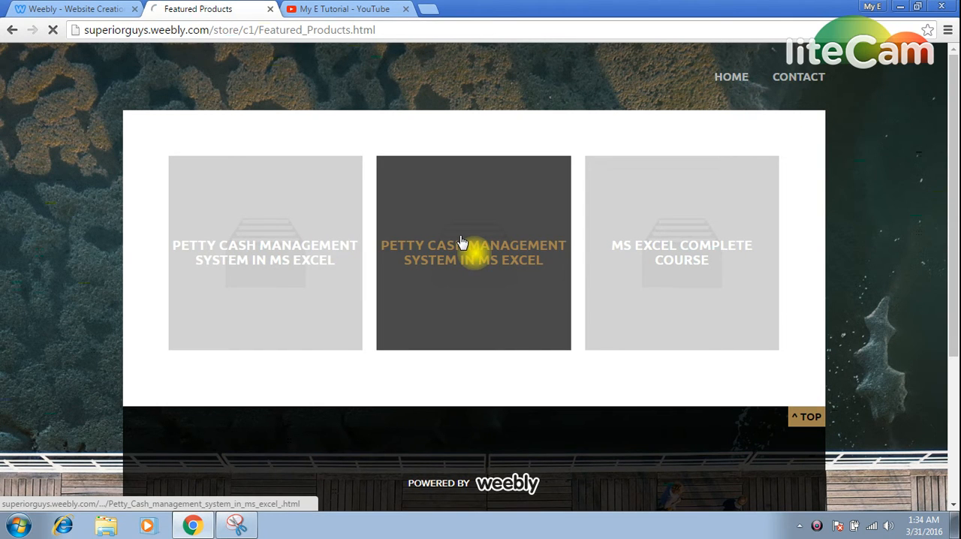
# Open the middle Petty Cash category on the live site, play the embedded video, skip to 0:46 and pause it.
pyautogui.click(462, 243)
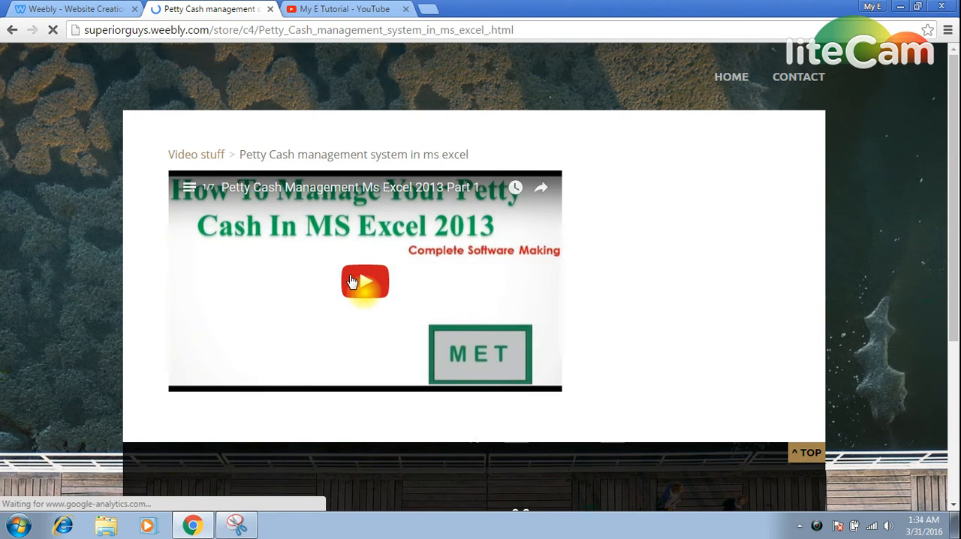
pyautogui.click(353, 281)
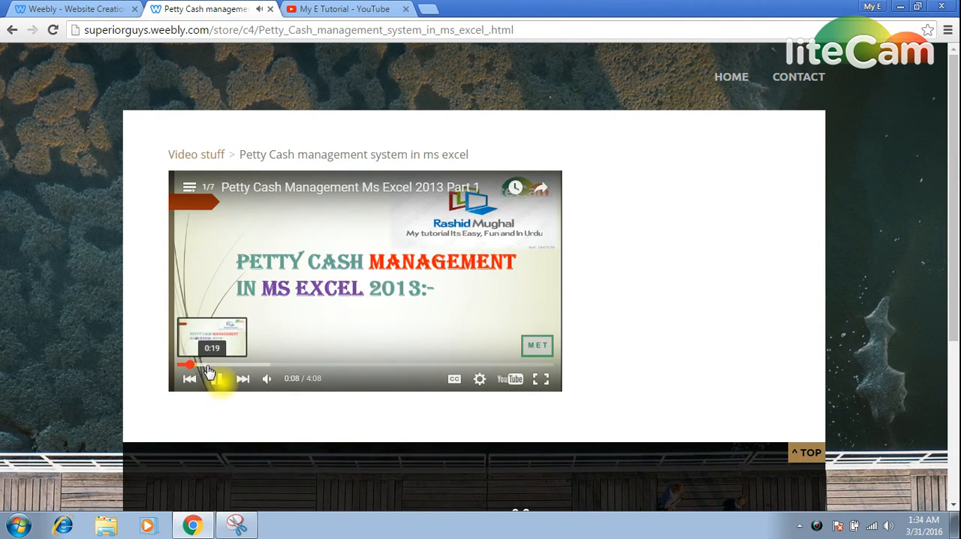
pyautogui.click(246, 365)
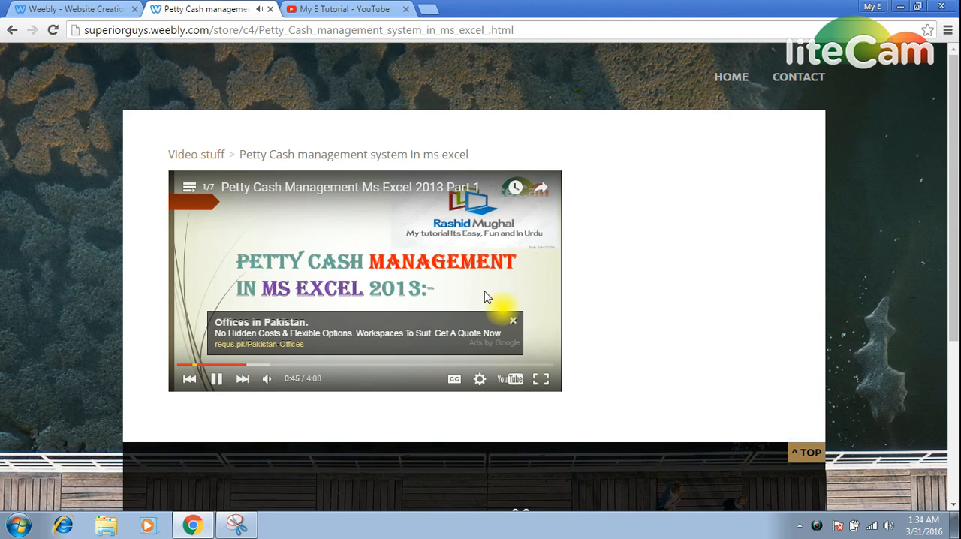
pyautogui.click(216, 379)
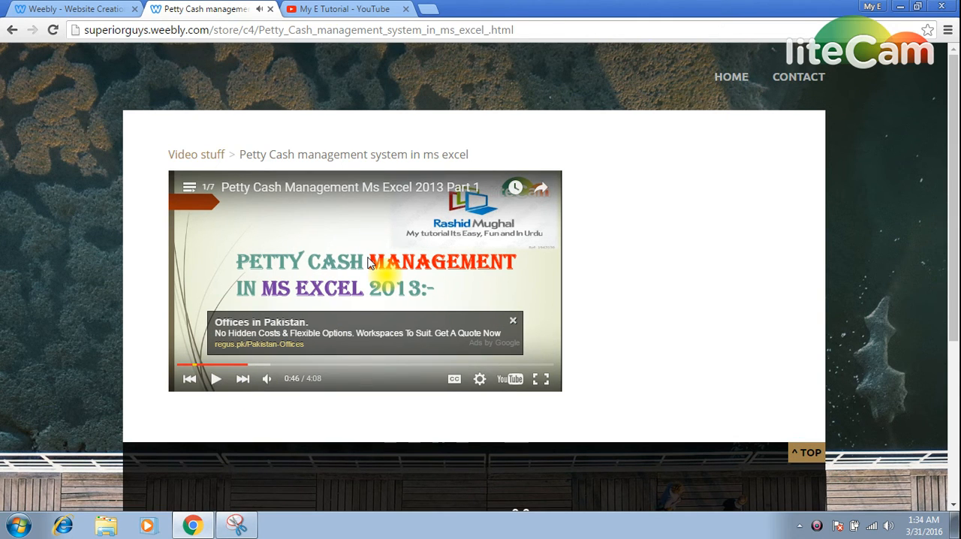